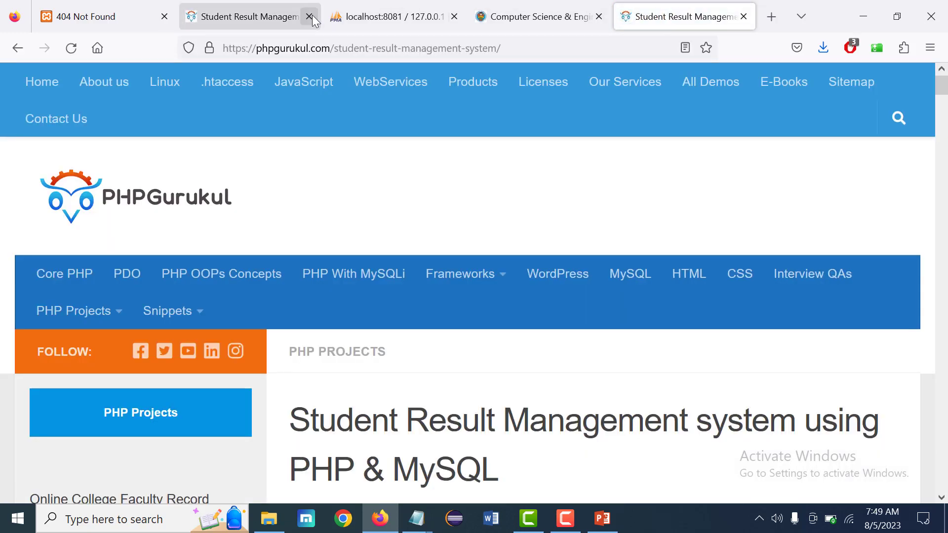
Close the duplicate project tab and download the Student Result Management System source code into xampp\htdocs on drive I:
click(309, 17)
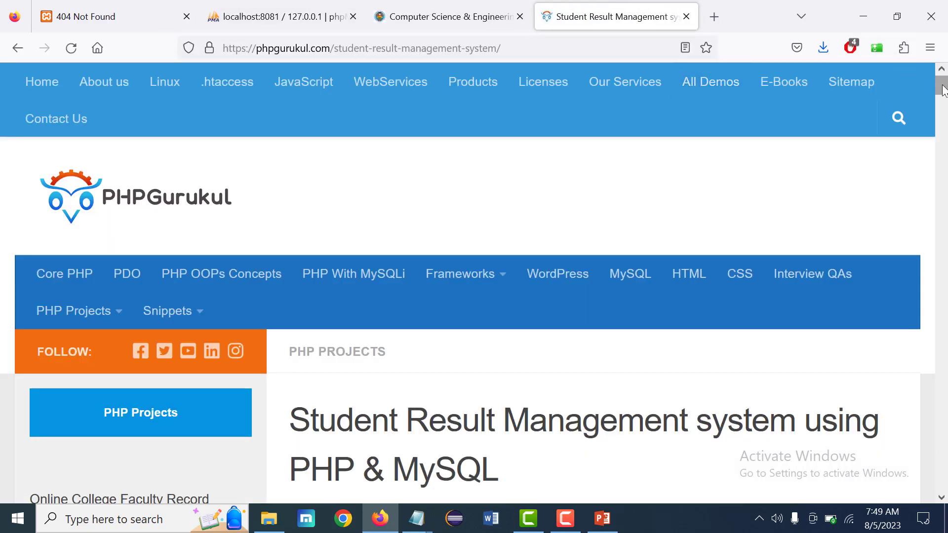
drag(942, 84, 945, 246)
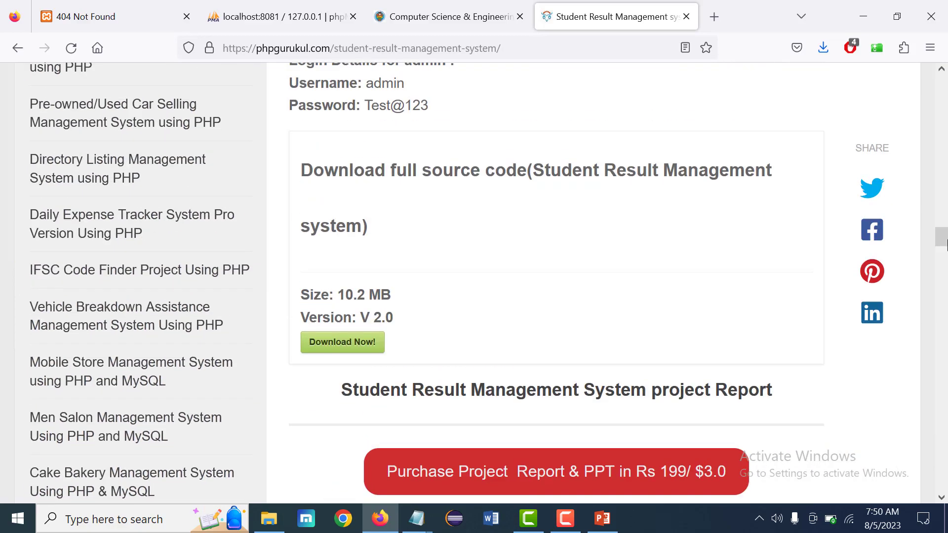
click(365, 346)
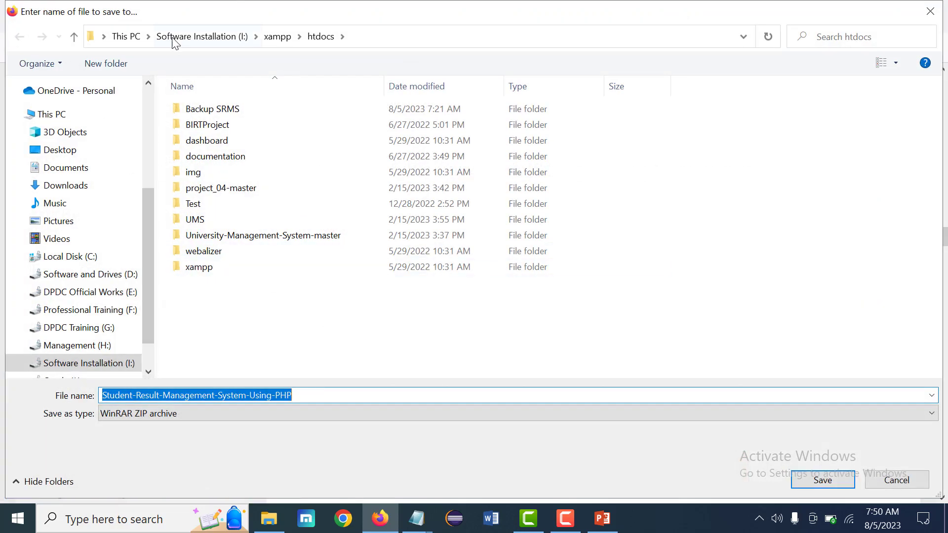
click(83, 266)
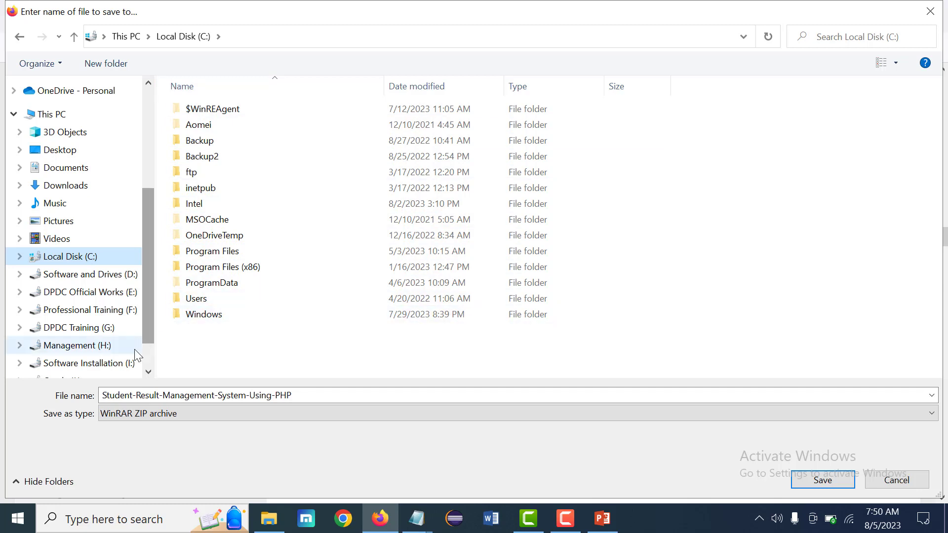
click(120, 363)
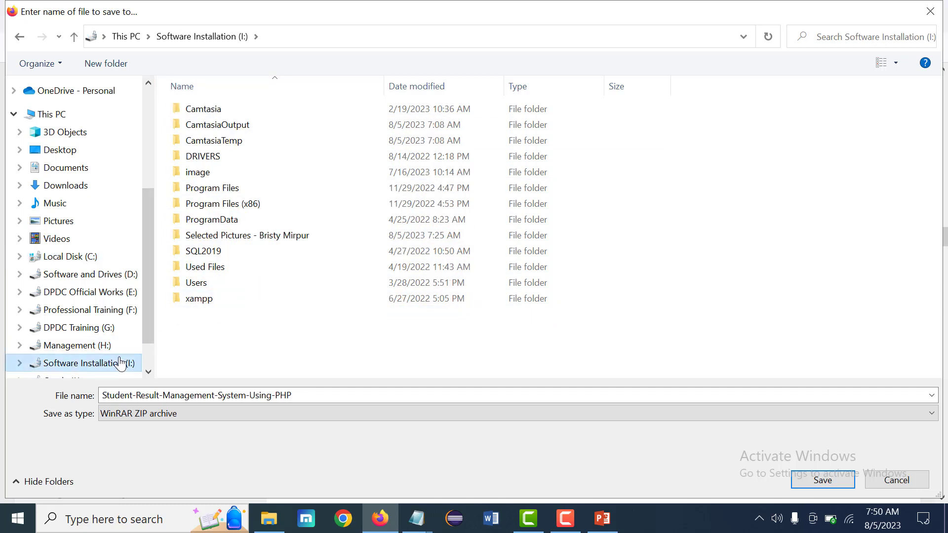
click(212, 303)
double_click(212, 303)
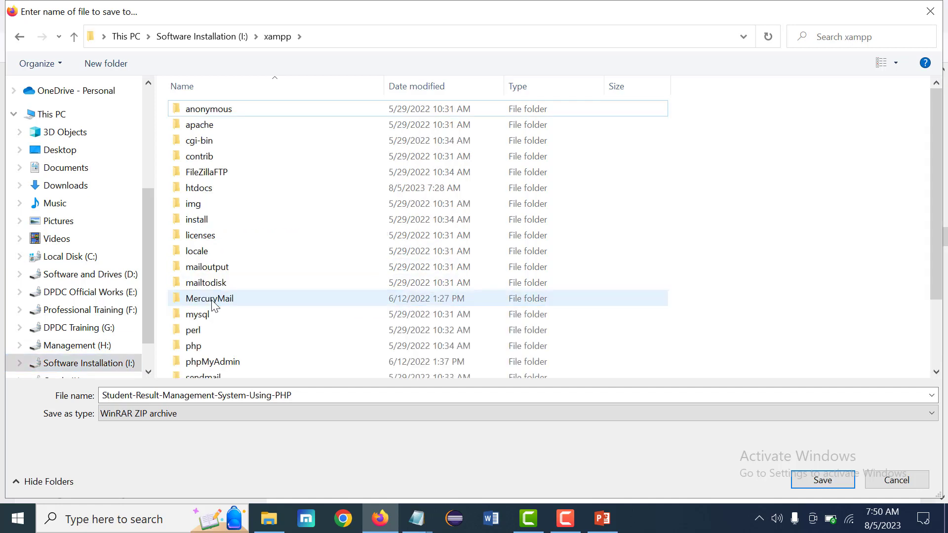
double_click(236, 188)
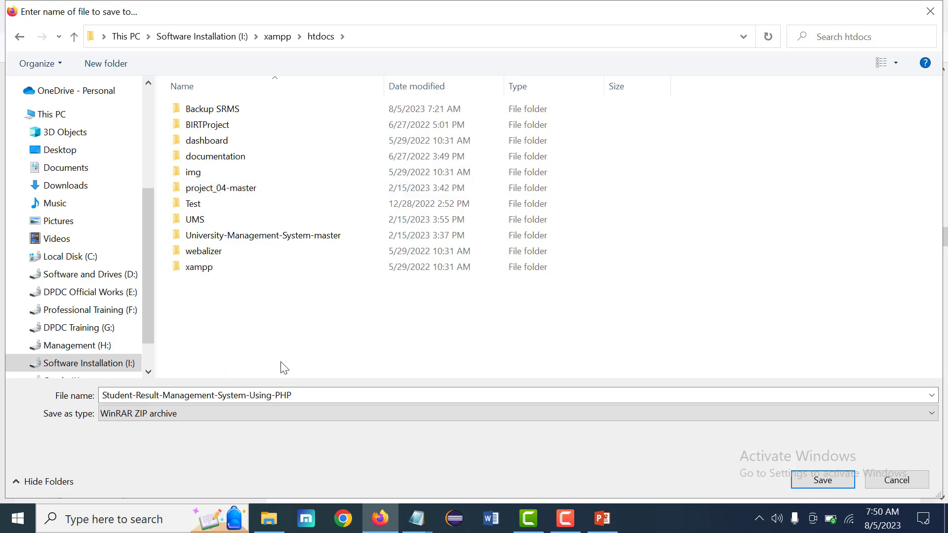
click(829, 480)
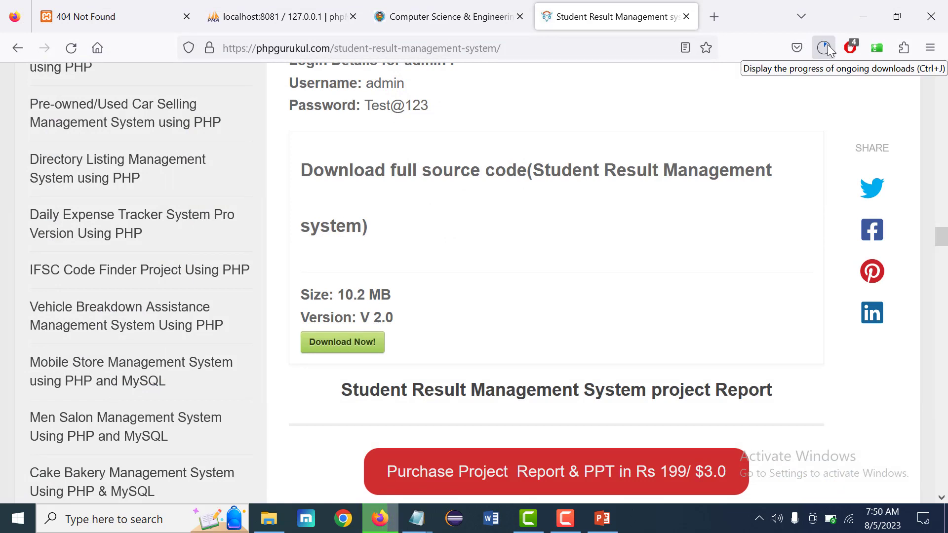
Check the download's progress and show the finished Student-Result-Management-System-Using-PHP.zip in its folder
click(827, 48)
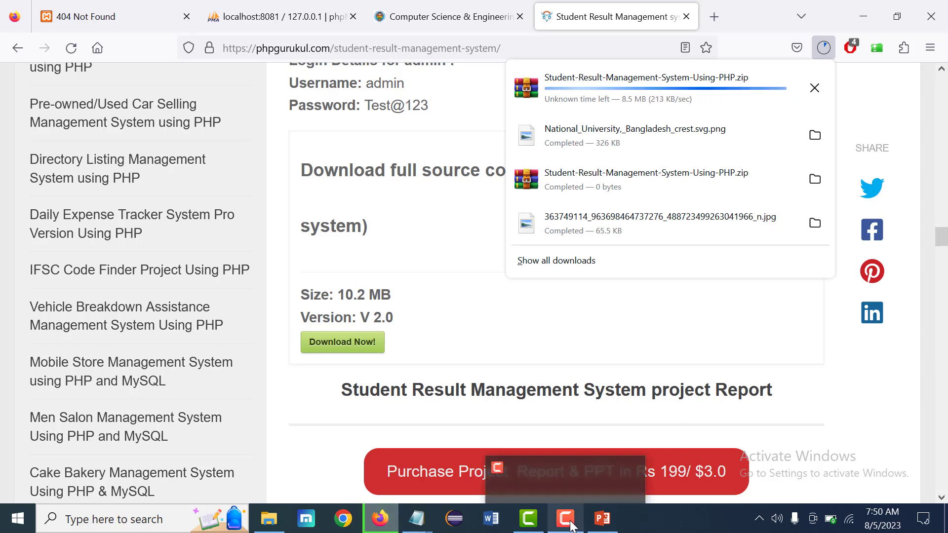
click(571, 526)
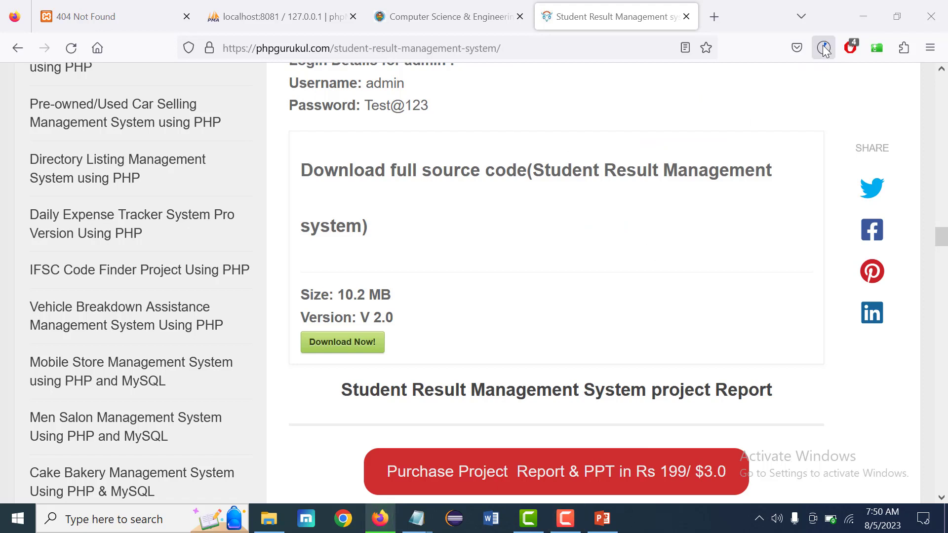
mouse_move(576, 522)
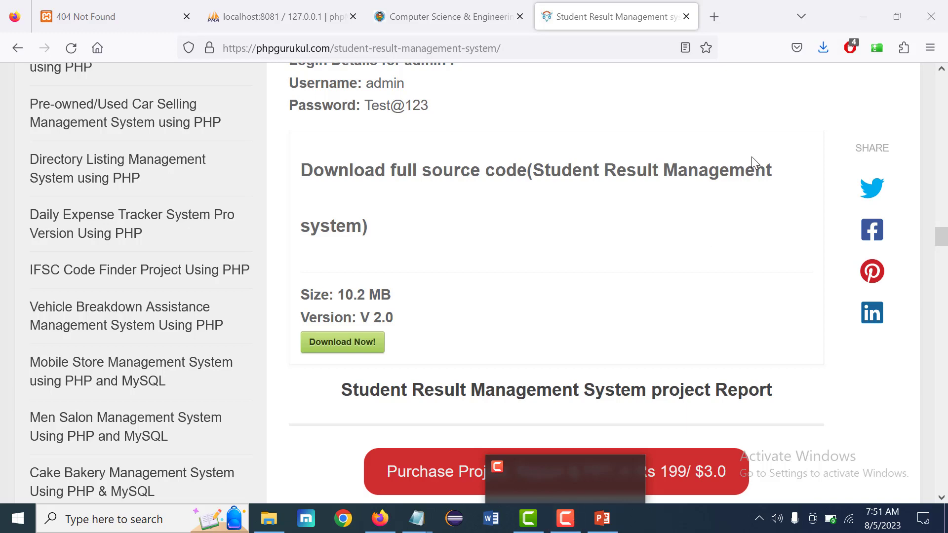
click(823, 47)
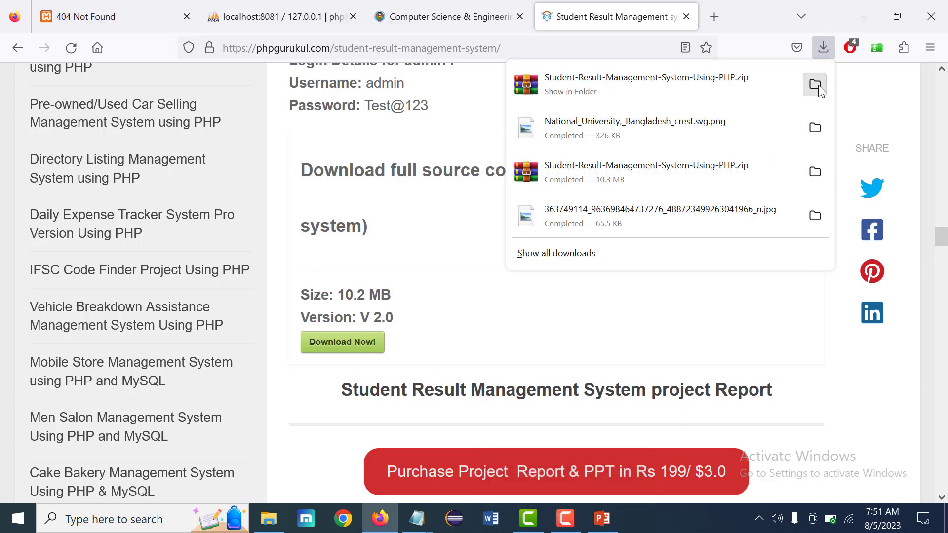
click(815, 85)
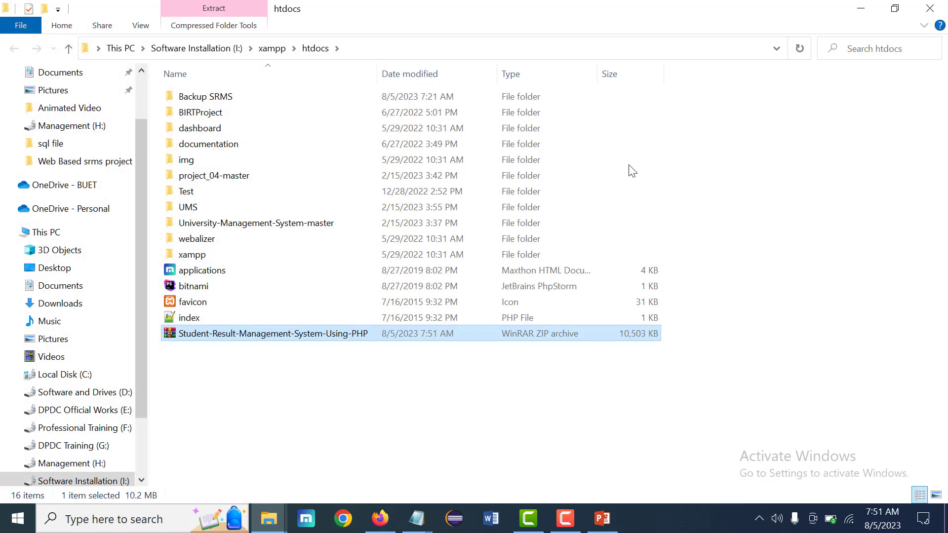
Rename the downloaded Student-Result-Management-System-Using-PHP archive as SRMS
right_click(262, 336)
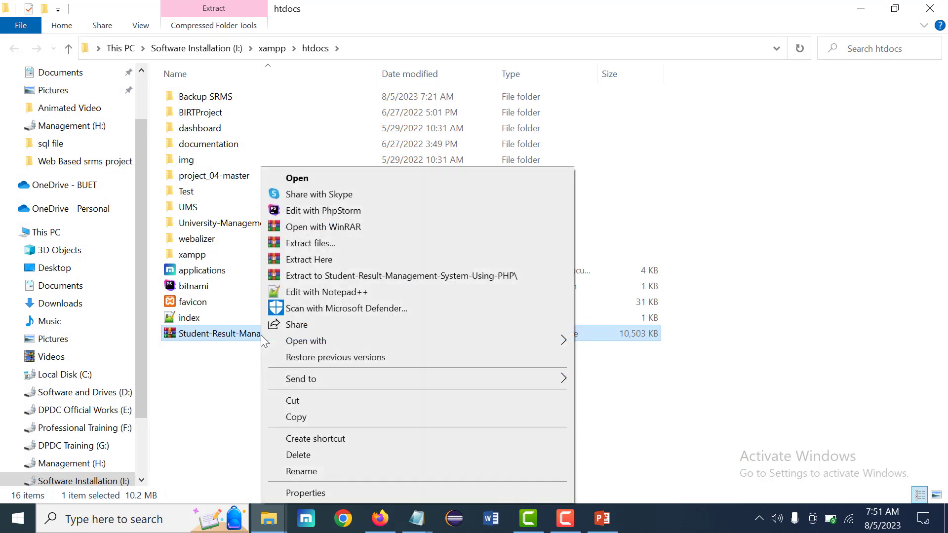
click(309, 471)
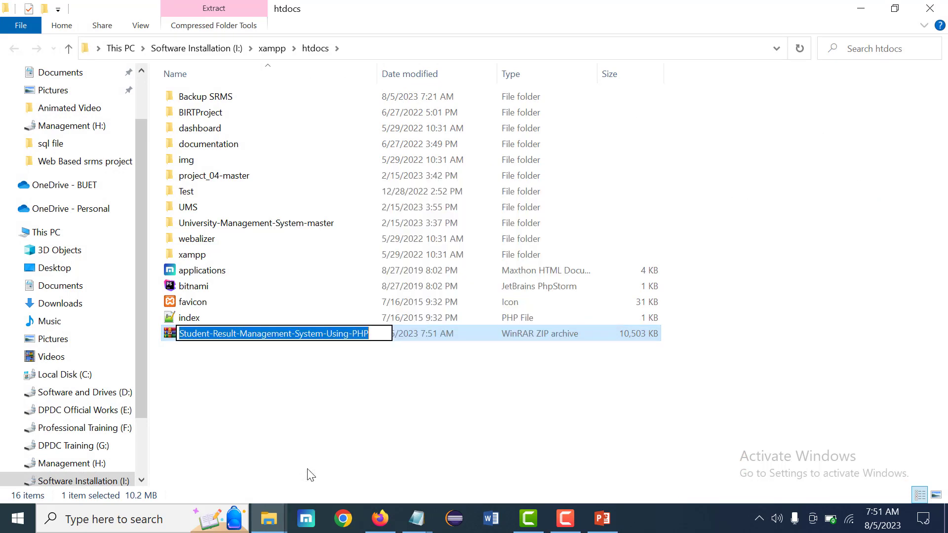
key(Caps_Lock)
text(sr)
key(Caps_Lock)
key(BackSpace)
key(BackSpace)
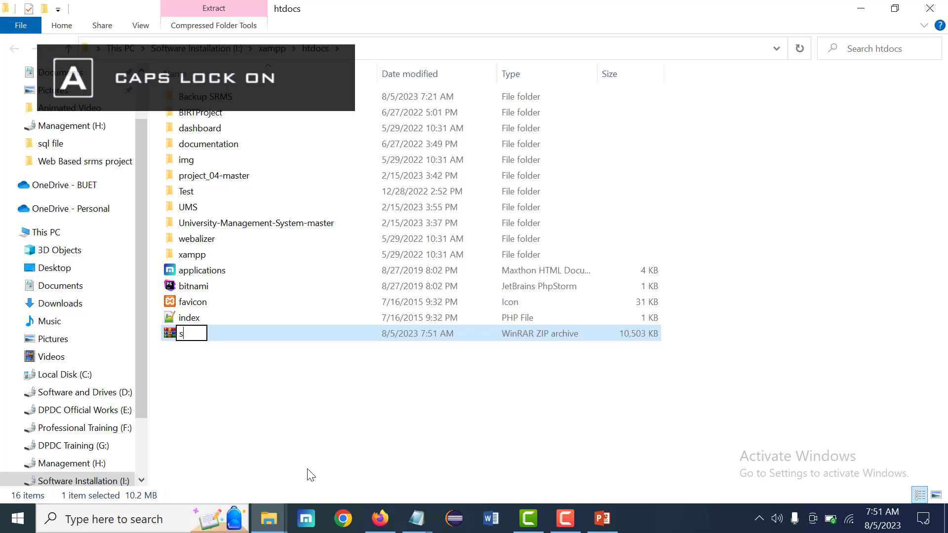
text(SRMS)
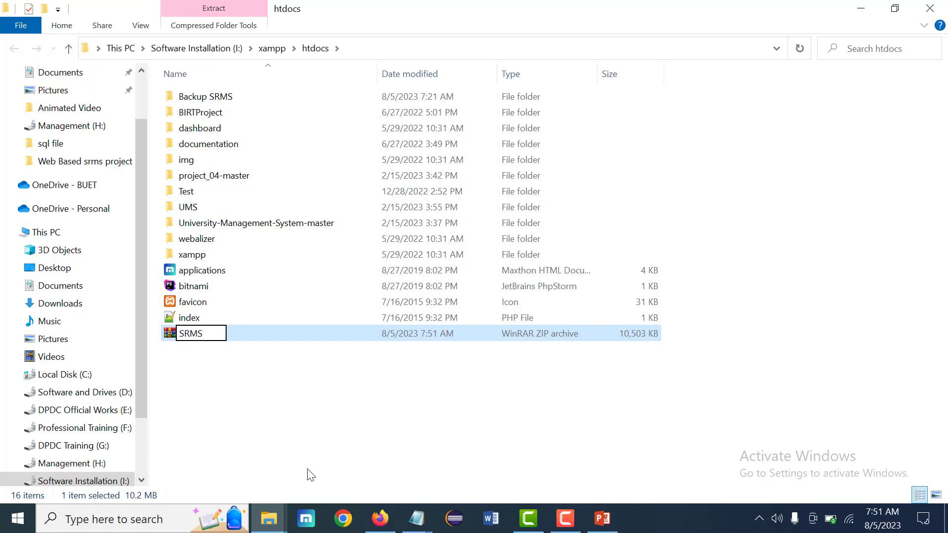
key(Return)
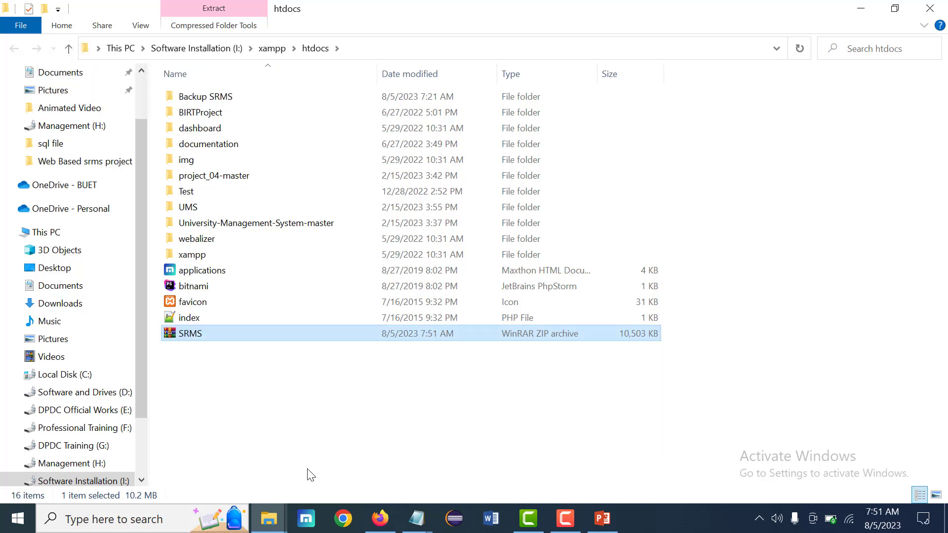
Extract the SRMS archive into an SRMS folder inside htdocs
right_click(216, 329)
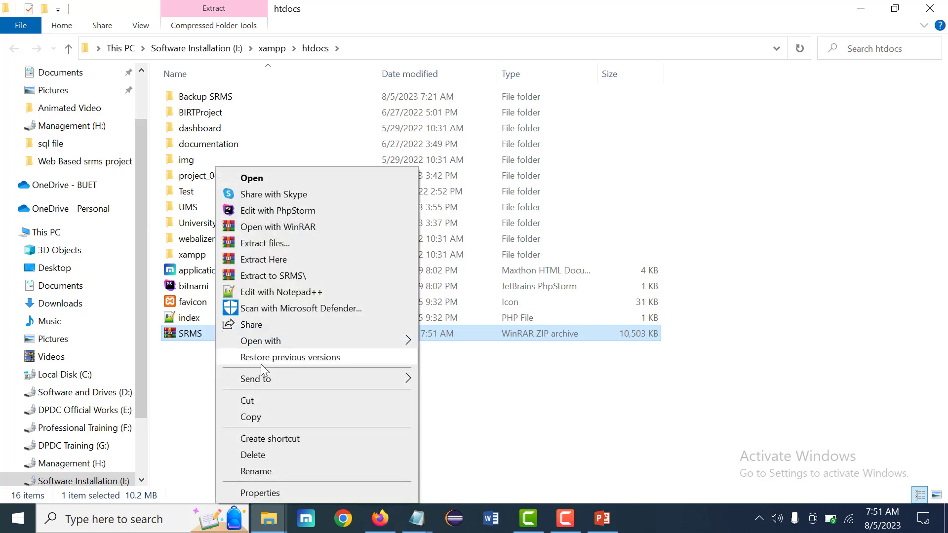
click(285, 247)
key(Return)
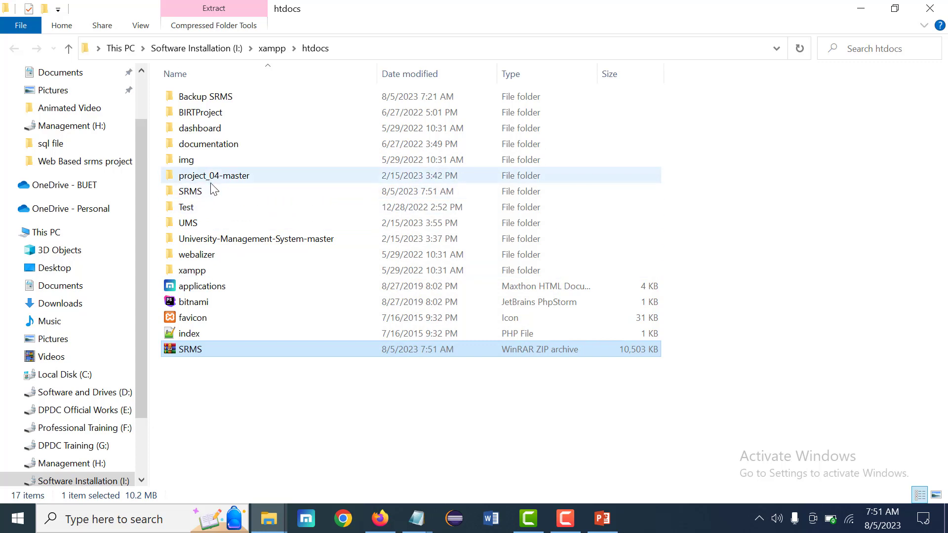
Inside the extracted SRMS folder, rename the folder Student Result Management System Using PHP as SRMS
mouse_move(213, 196)
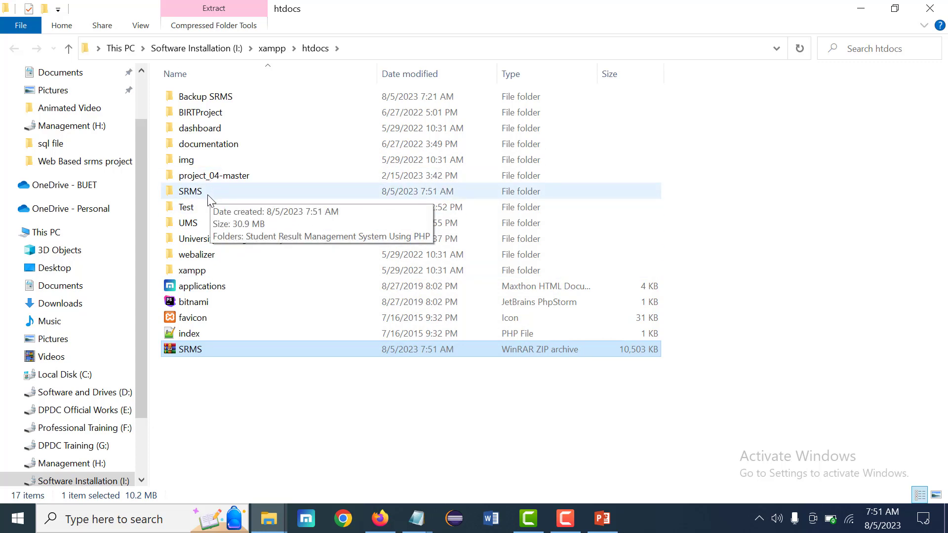
double_click(208, 195)
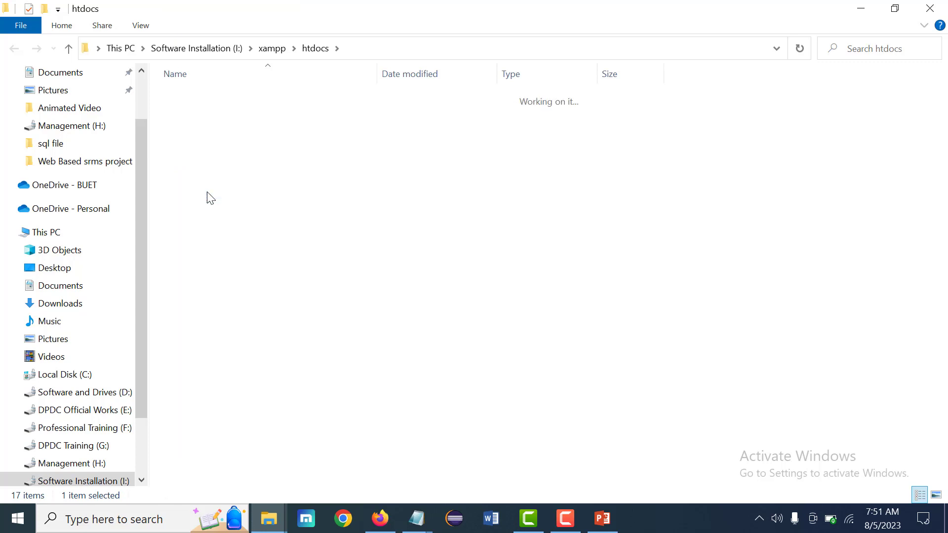
click(250, 99)
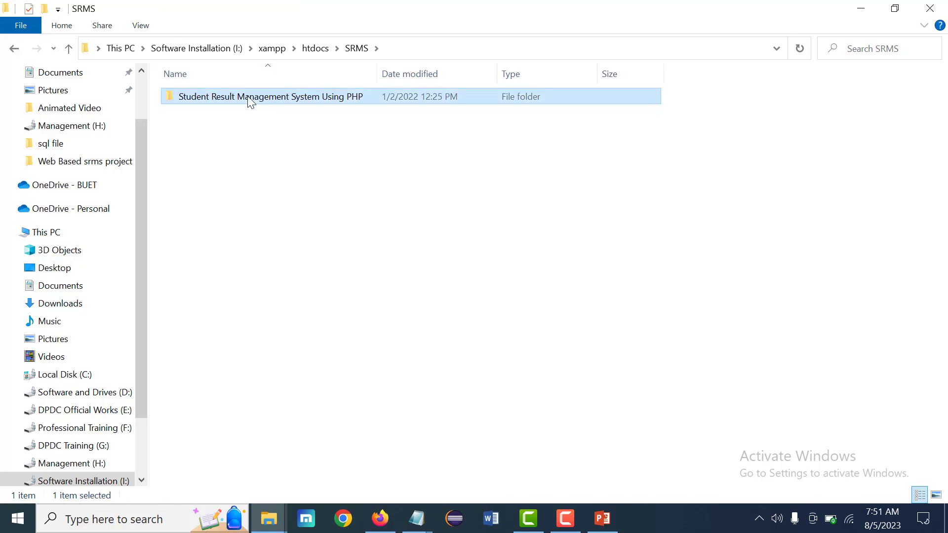
click(249, 98)
text(S)
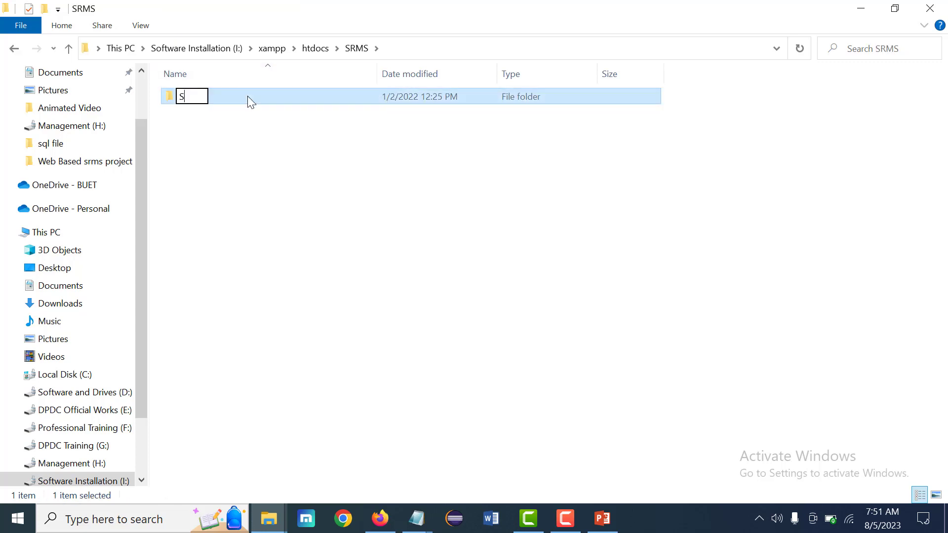
text(RMS)
key(Return)
Open the renamed SRMS folder and examine the contents of its sql file and srms subfolders
double_click(248, 97)
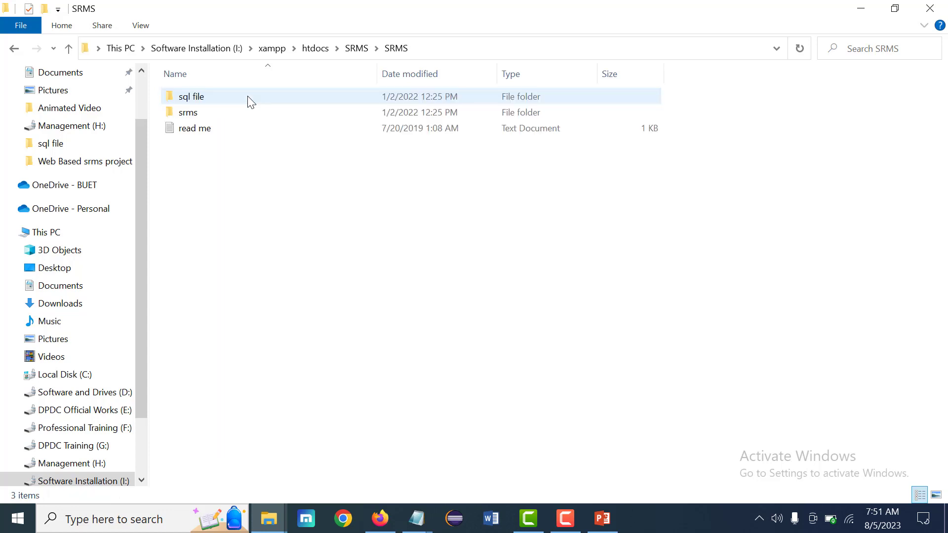
click(197, 116)
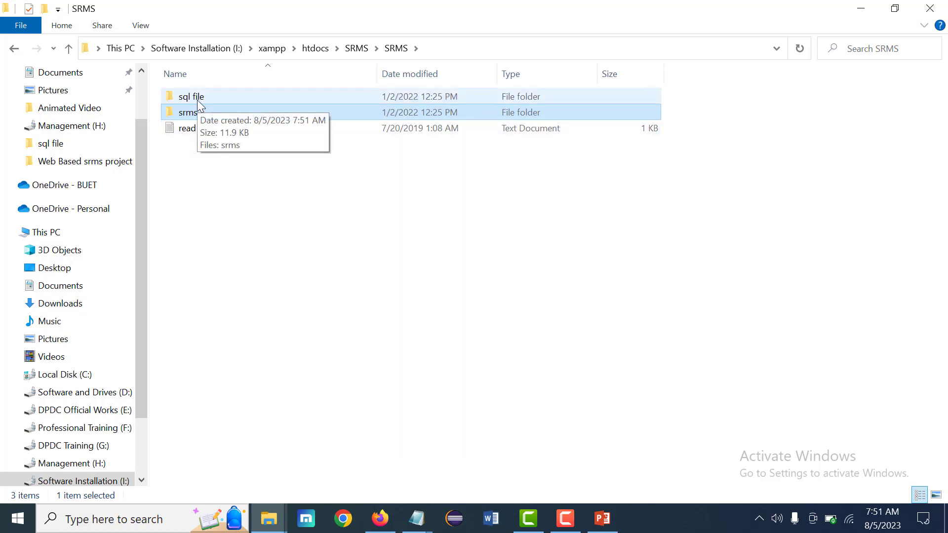
click(197, 100)
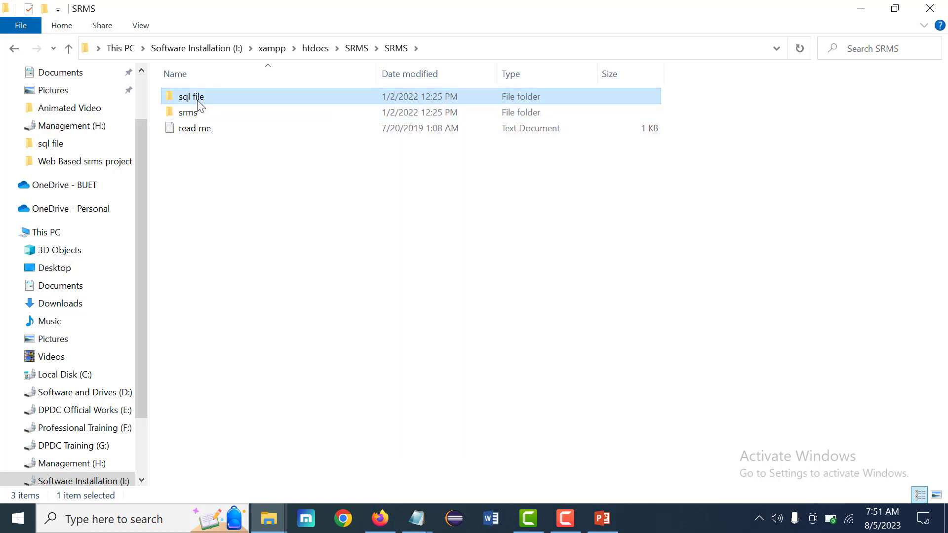
double_click(197, 99)
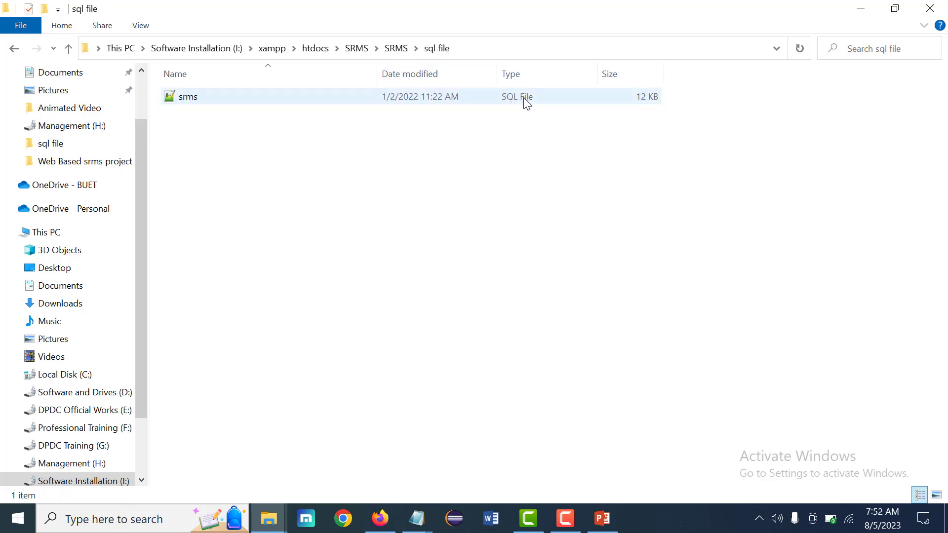
key(alt+Left)
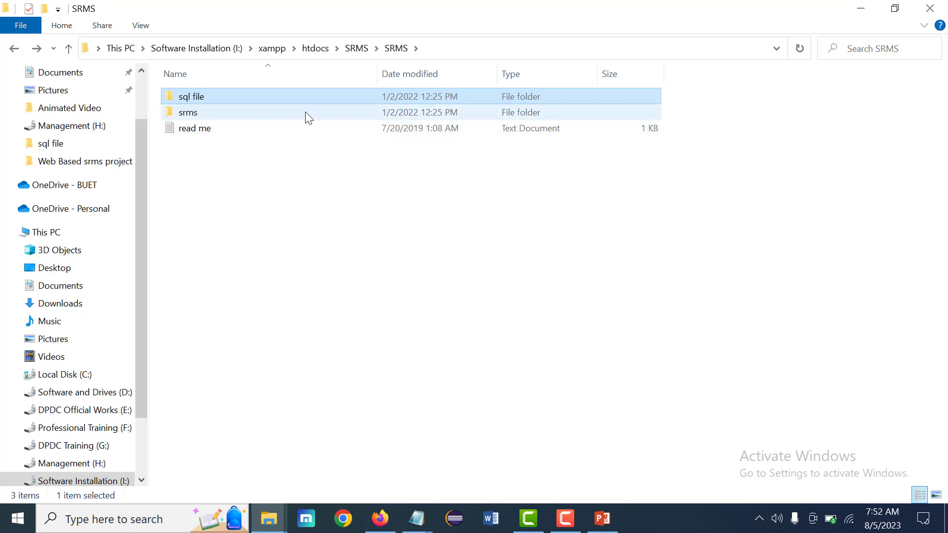
double_click(305, 111)
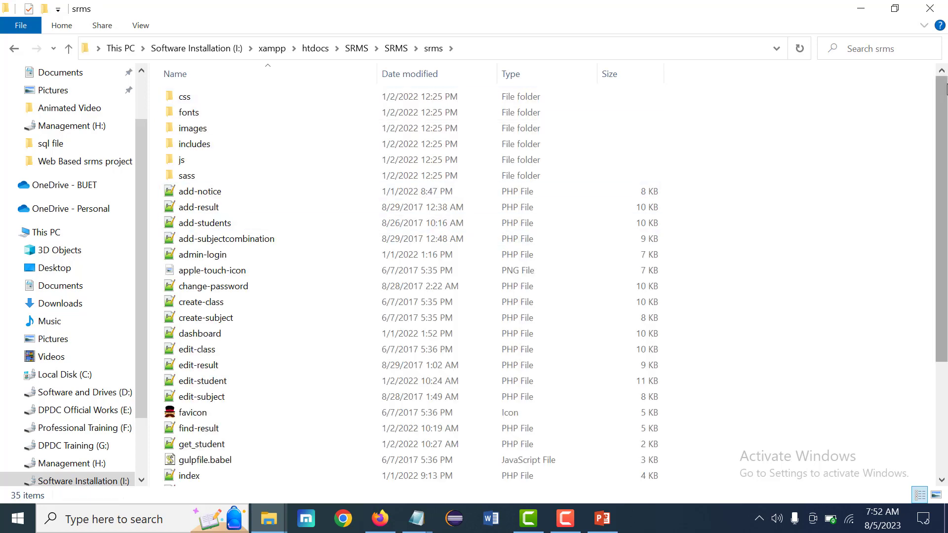
drag(945, 86, 946, 37)
key(alt+Left)
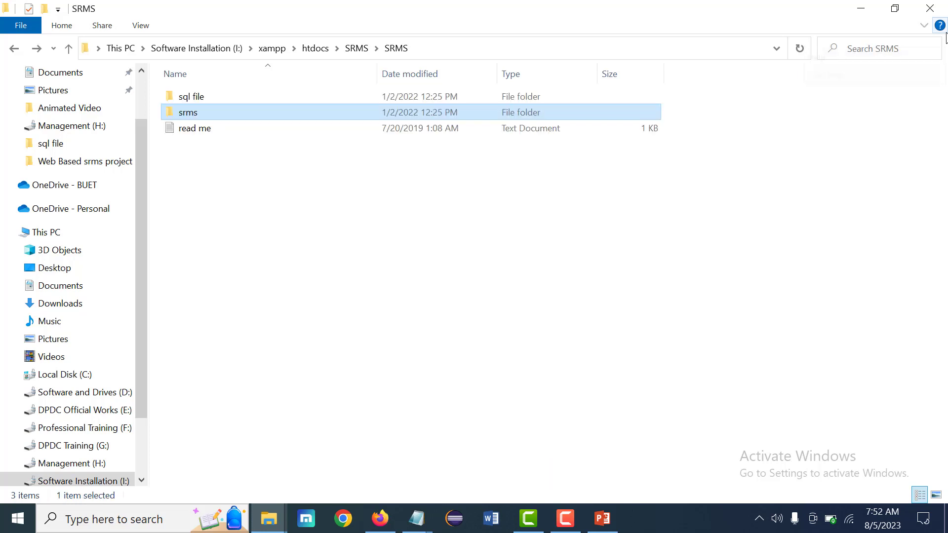
Open the innermost srms folder and copy its full path, I:\xampp\htdocs\SRMS\SRMS\srms
double_click(209, 111)
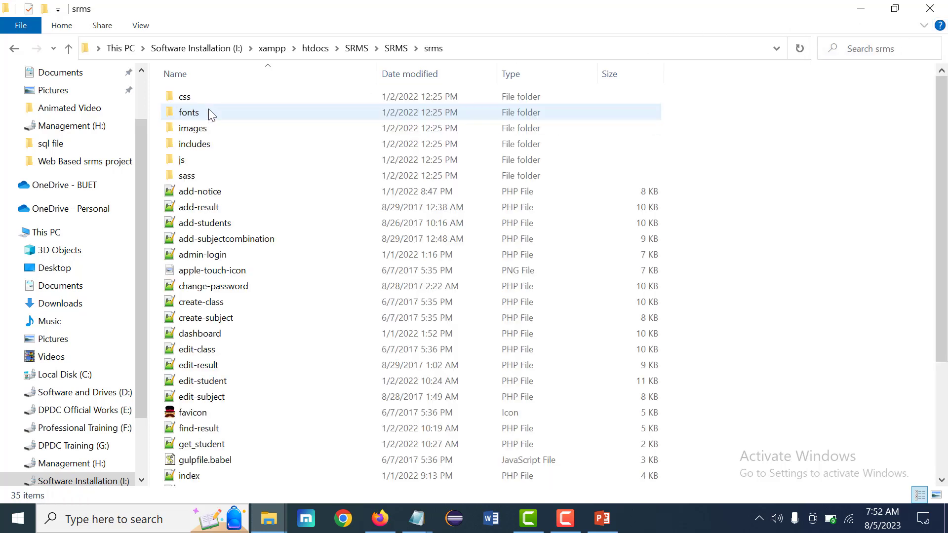
click(487, 53)
key(ctrl+c)
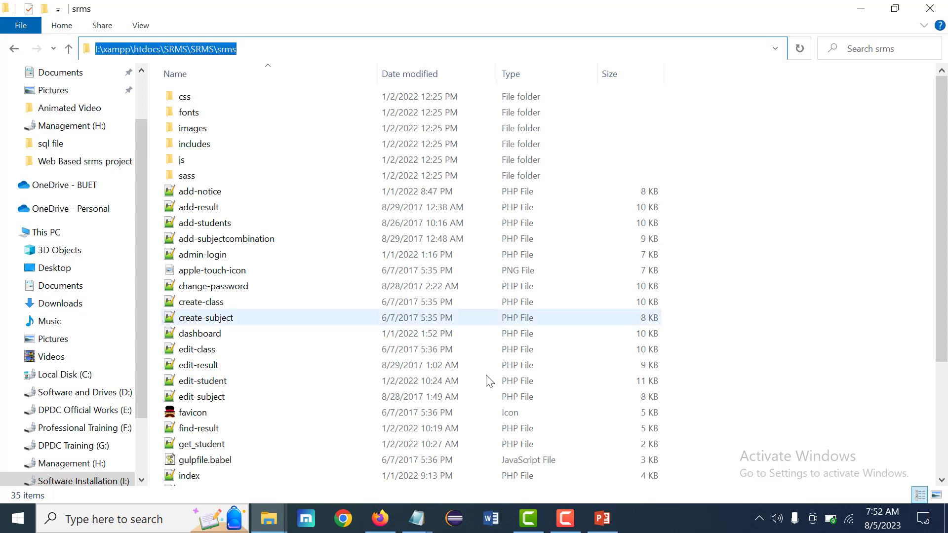
Switch to Firefox and, in a new tab, enter localhost:8081/ followed by the copied folder path as the address
click(384, 524)
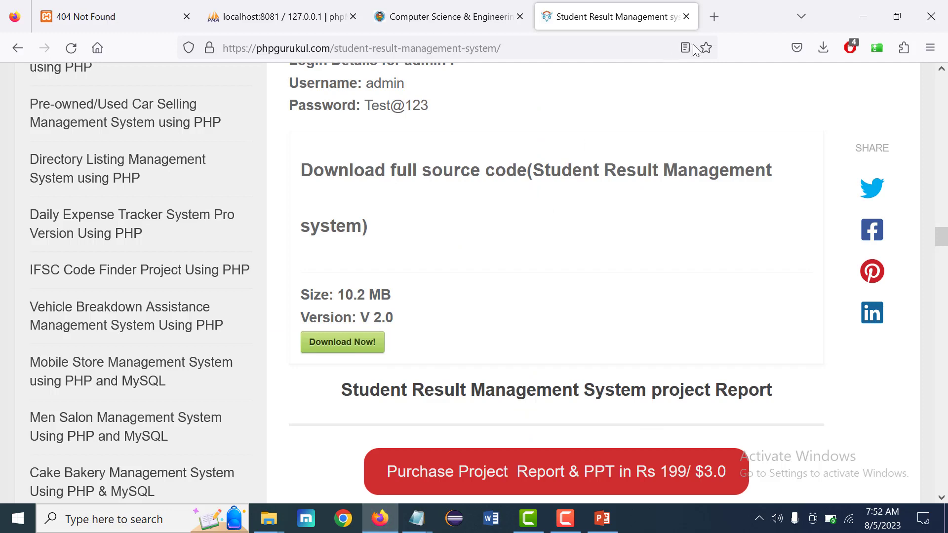
click(718, 11)
text(LOL)
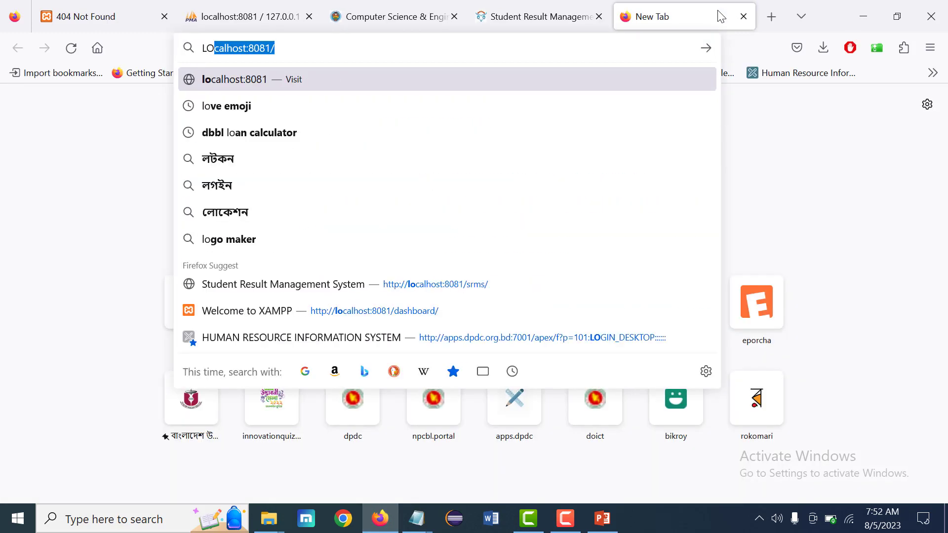
key(BackSpace)
text(CA)
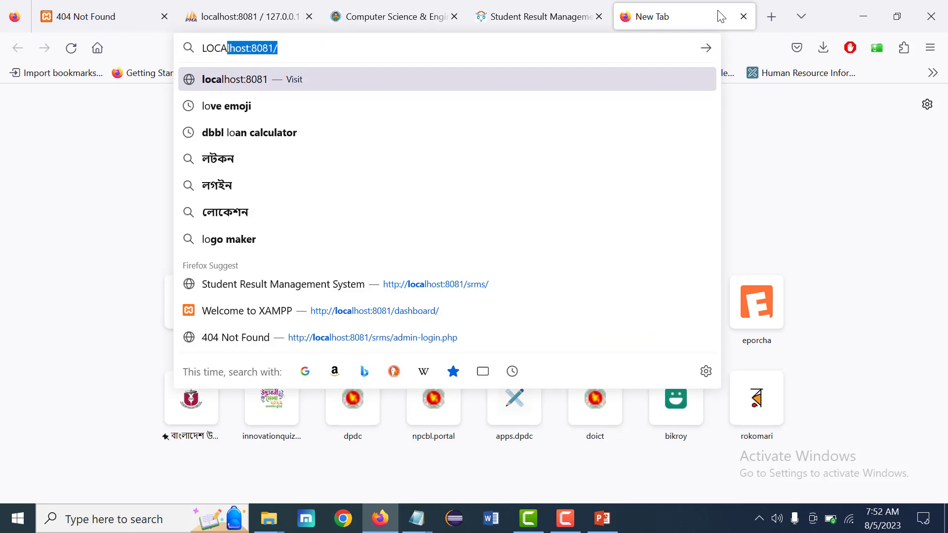
key(Right)
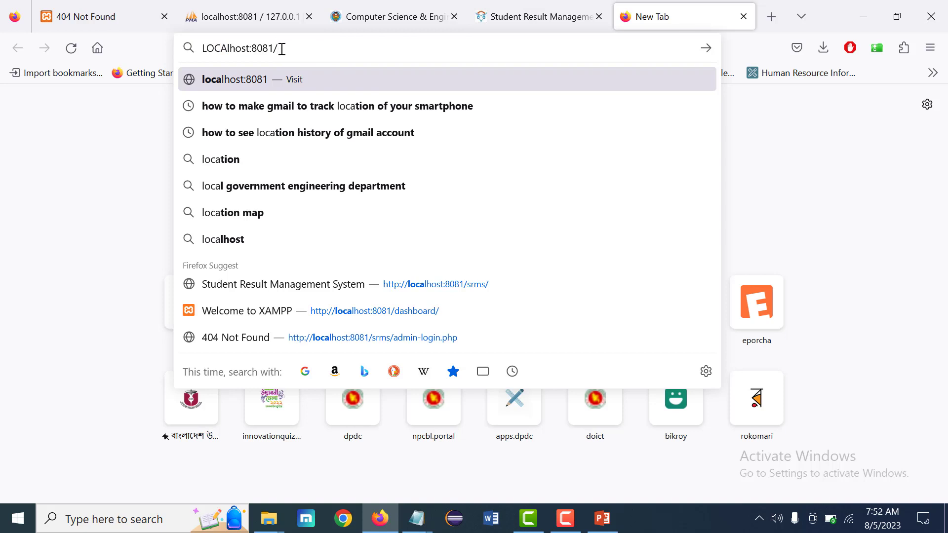
key(ctrl+v)
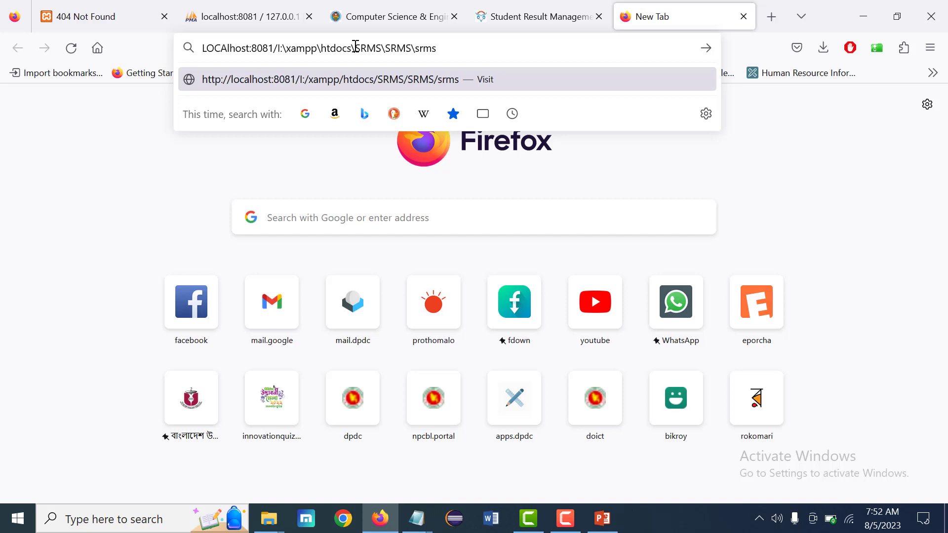
Remove the I:\xampp\htdocs\ part from the address and load localhost:8081/SRMS/SRMS/srms
drag(356, 47, 281, 50)
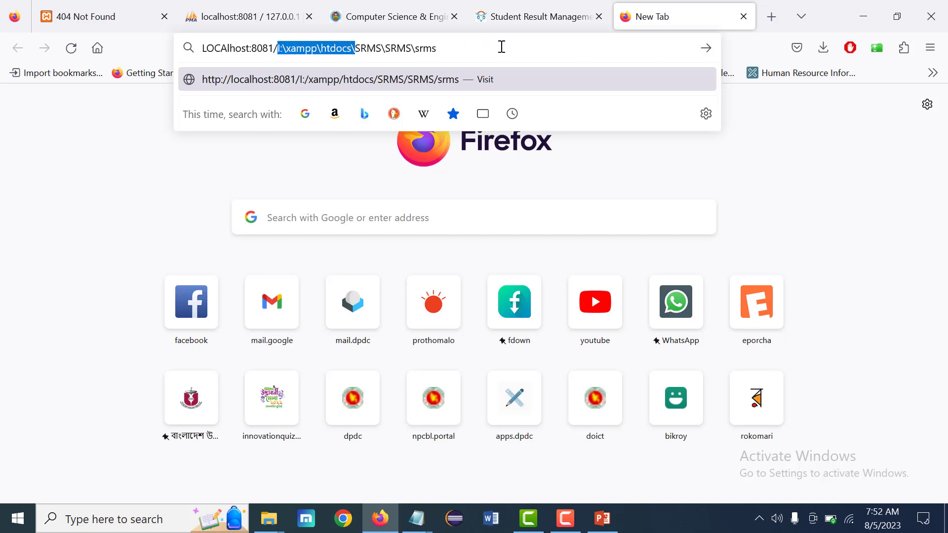
key(BackSpace)
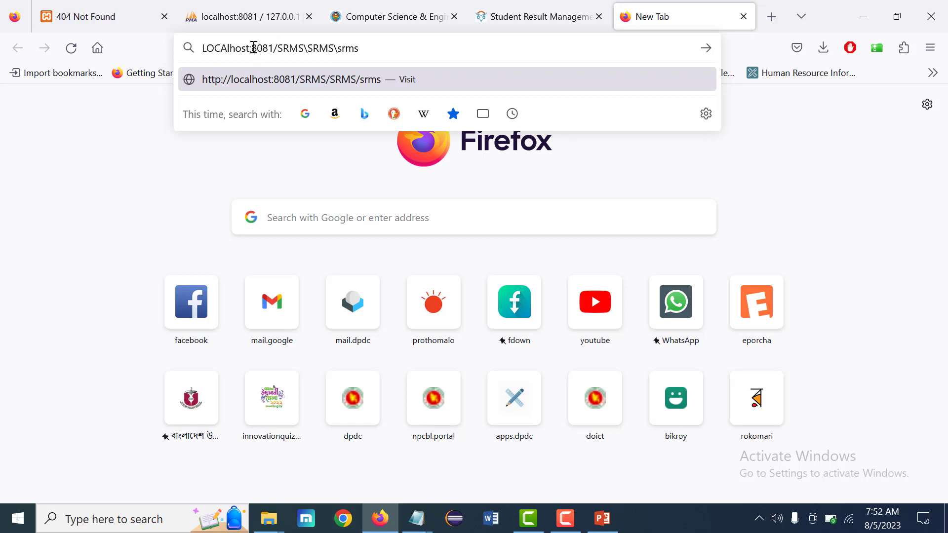
drag(254, 48, 273, 46)
drag(304, 48, 278, 52)
key(Return)
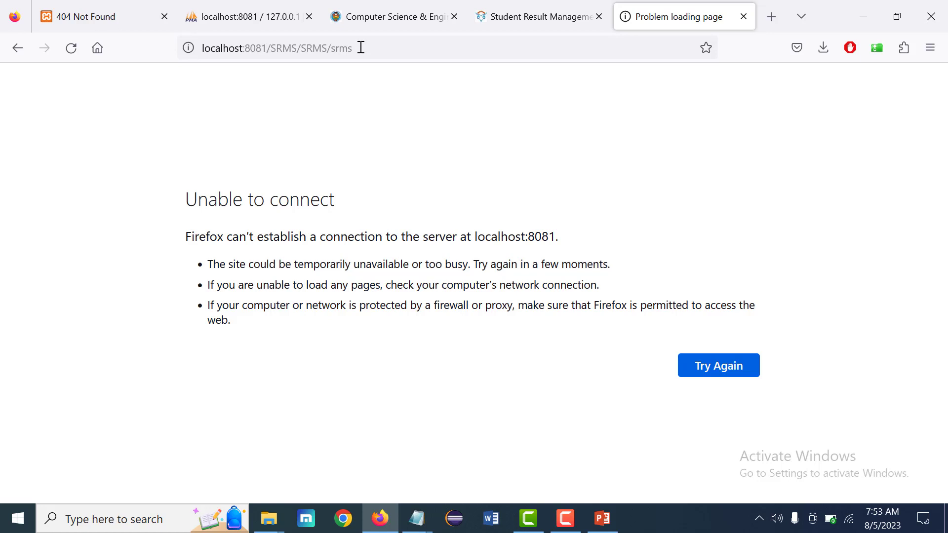
Open the XAMPP Control Panel and start the Apache and MySQL modules
key(super)
text(x)
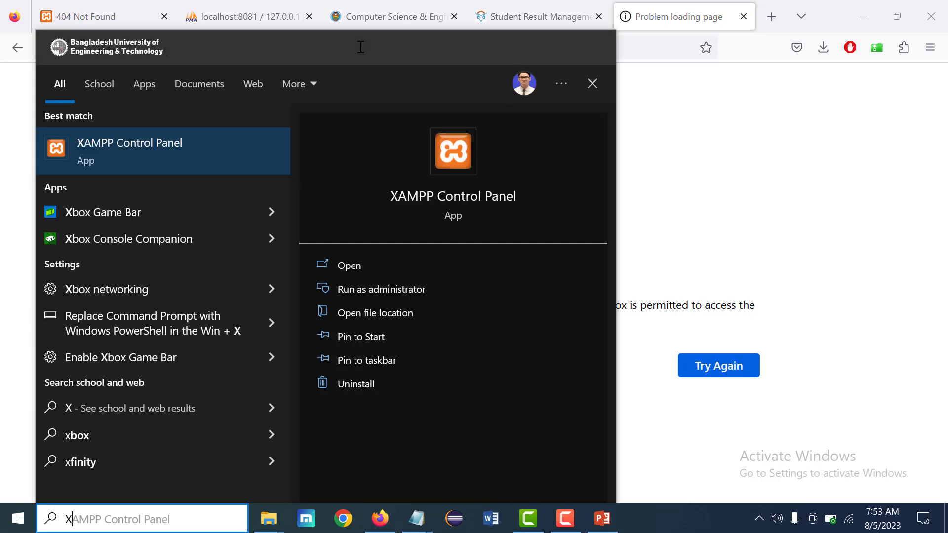
text(AMPP)
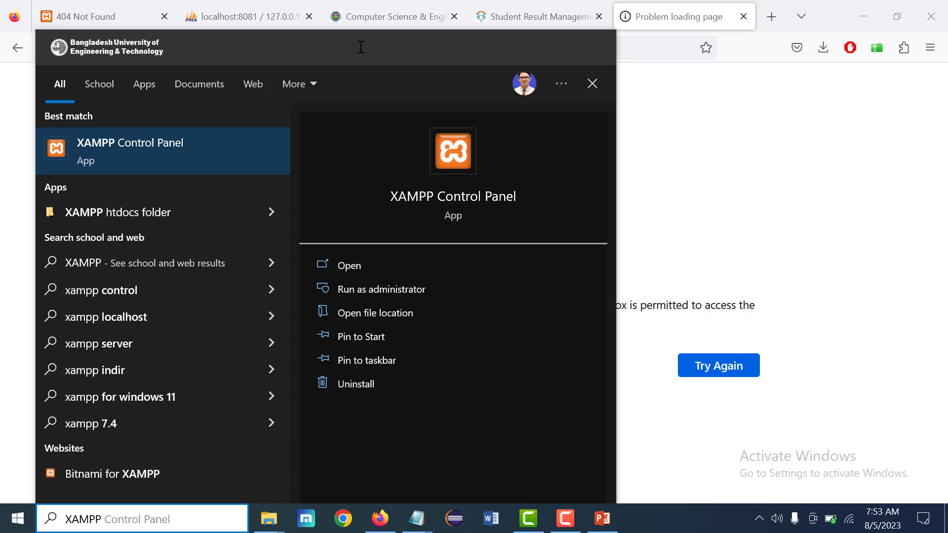
key(Return)
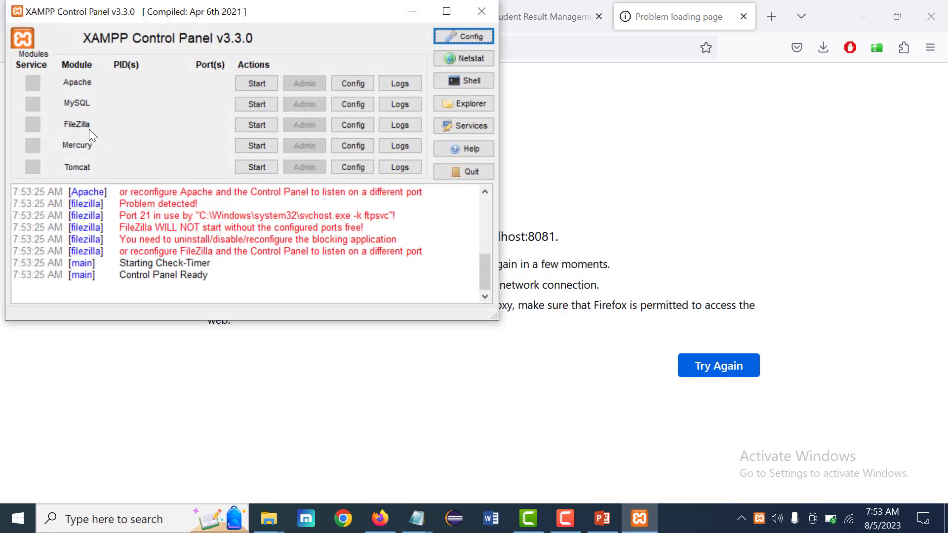
click(255, 84)
click(258, 104)
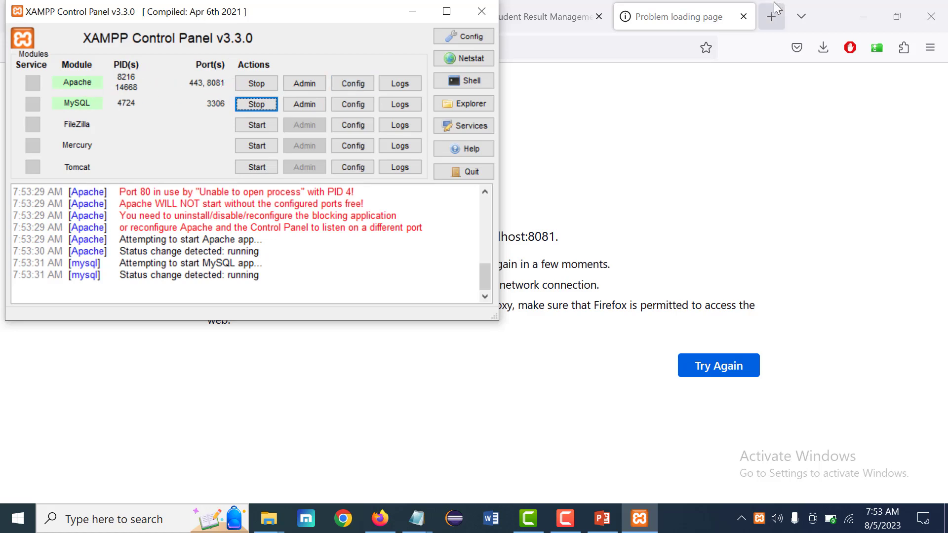
Check Apache's port in XAMPP against the address, reload localhost:8081/SRMS/SRMS/srms in Firefox, and highlight the database name on the page
click(619, 46)
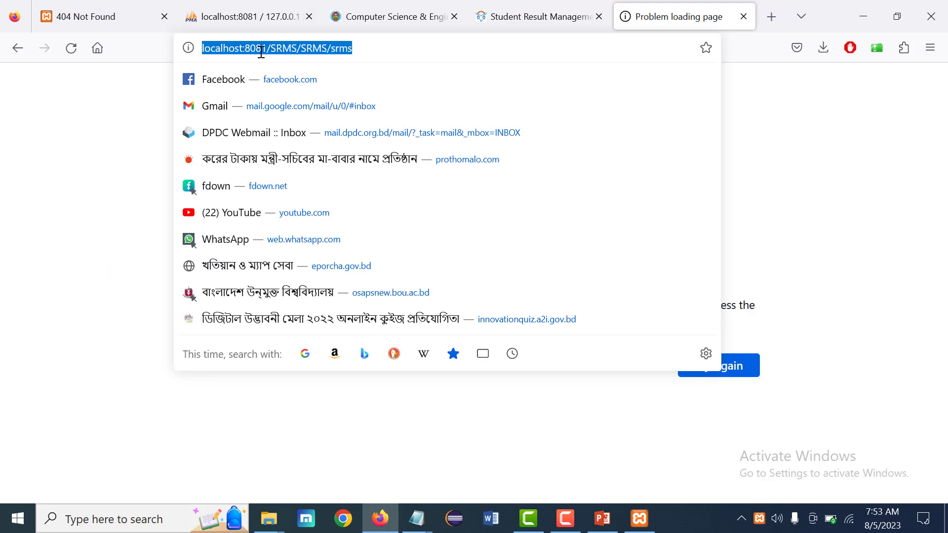
key(Escape)
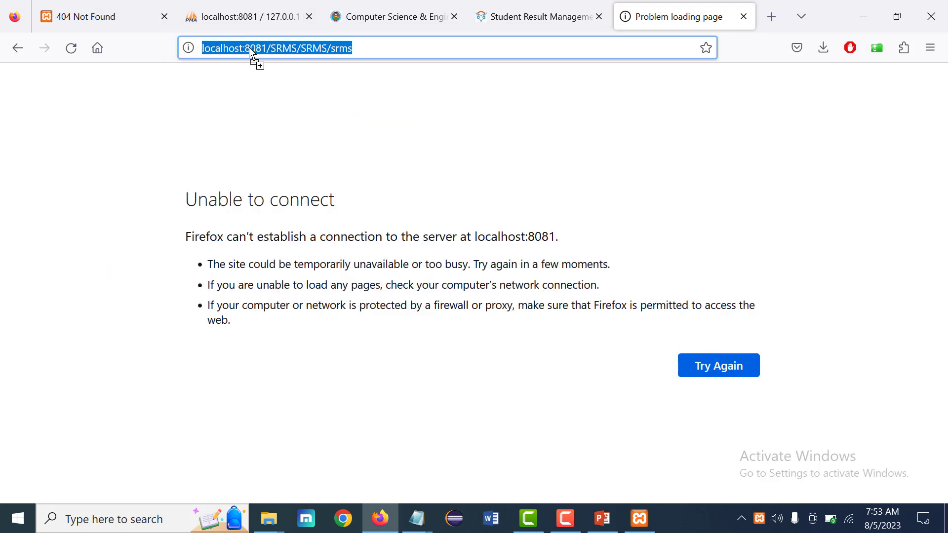
click(638, 519)
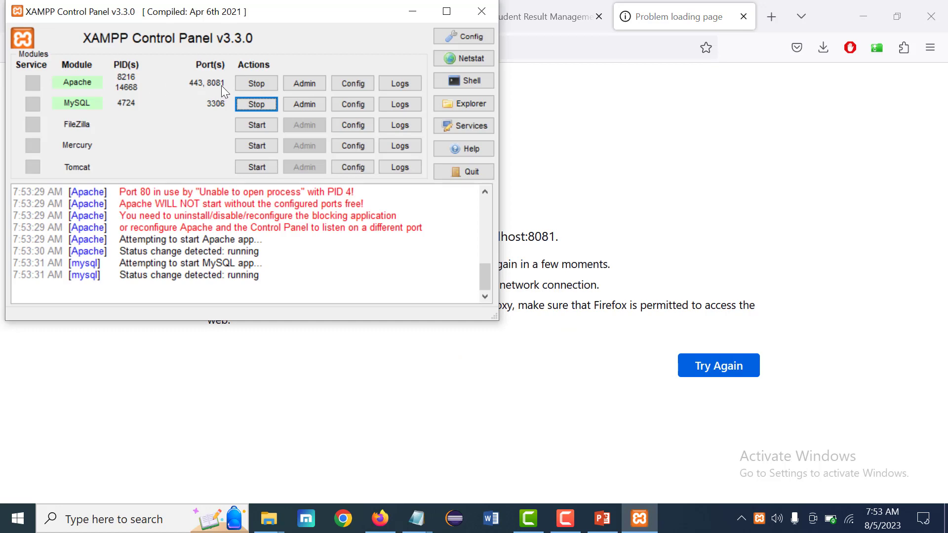
click(555, 52)
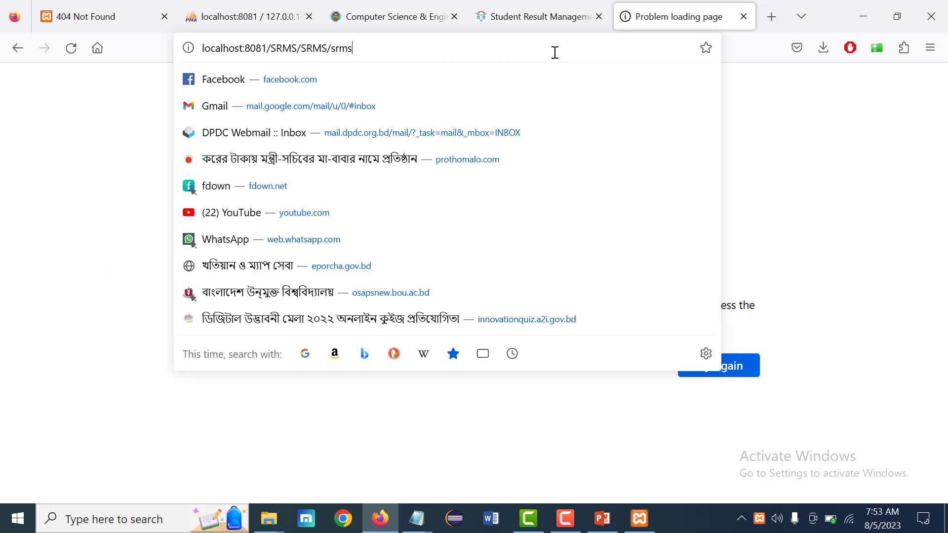
key(Return)
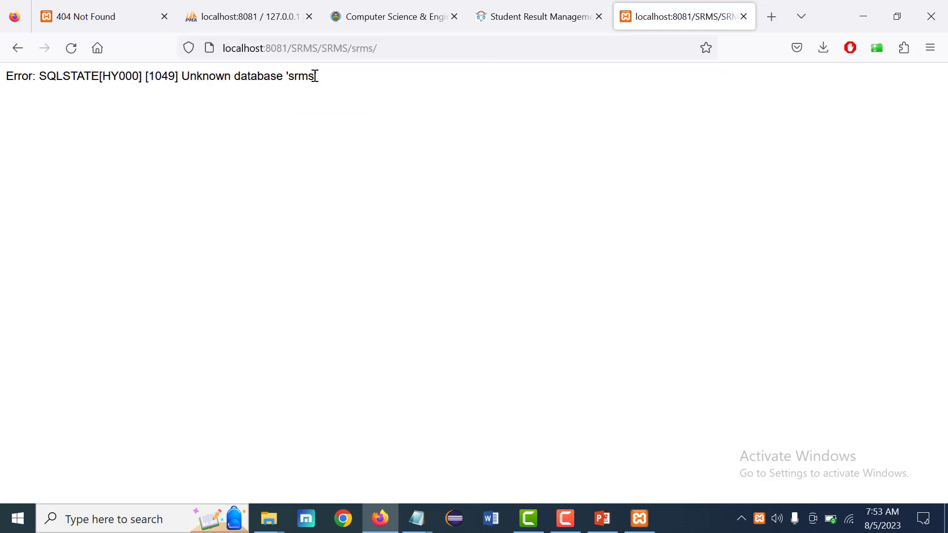
drag(315, 75, 291, 73)
Open phpMyAdmin at localhost:8081/phpmyadmin/ in a new browser tab
click(767, 24)
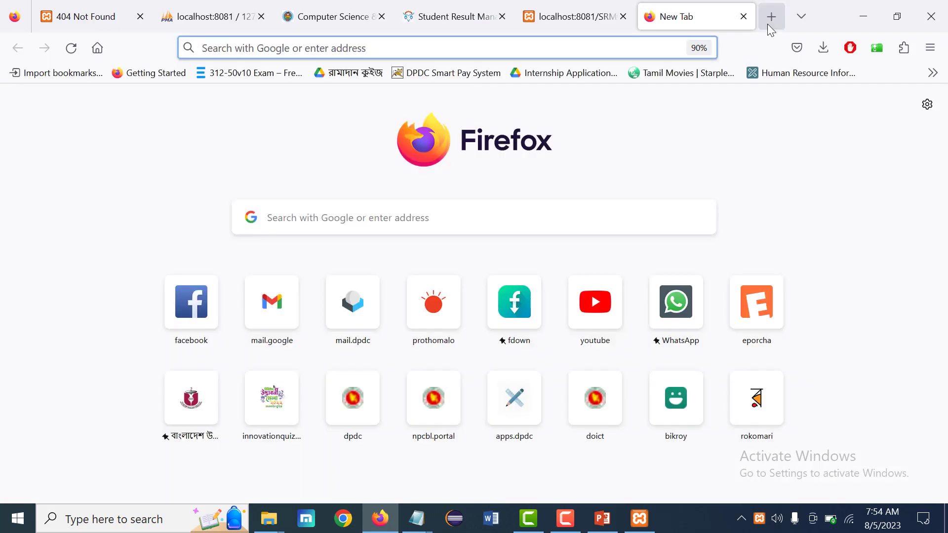
text(PHP)
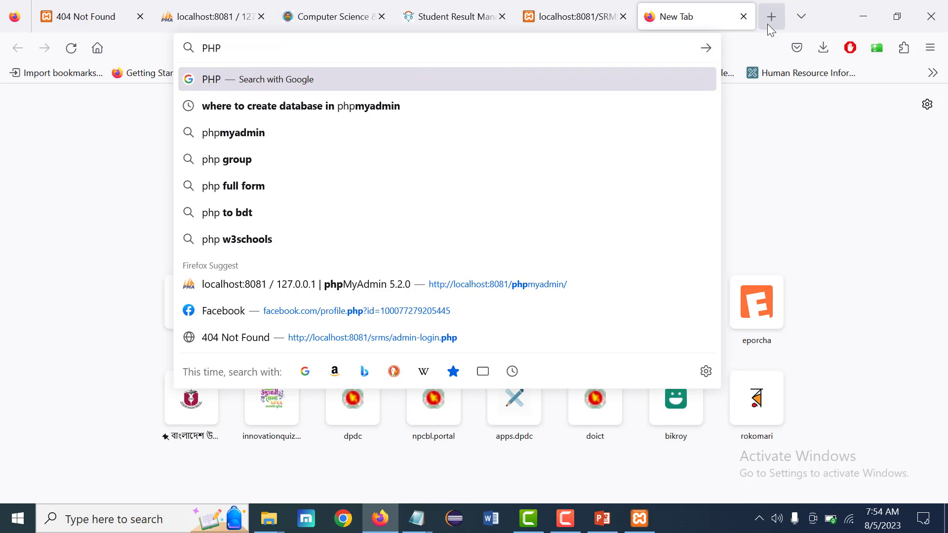
click(517, 292)
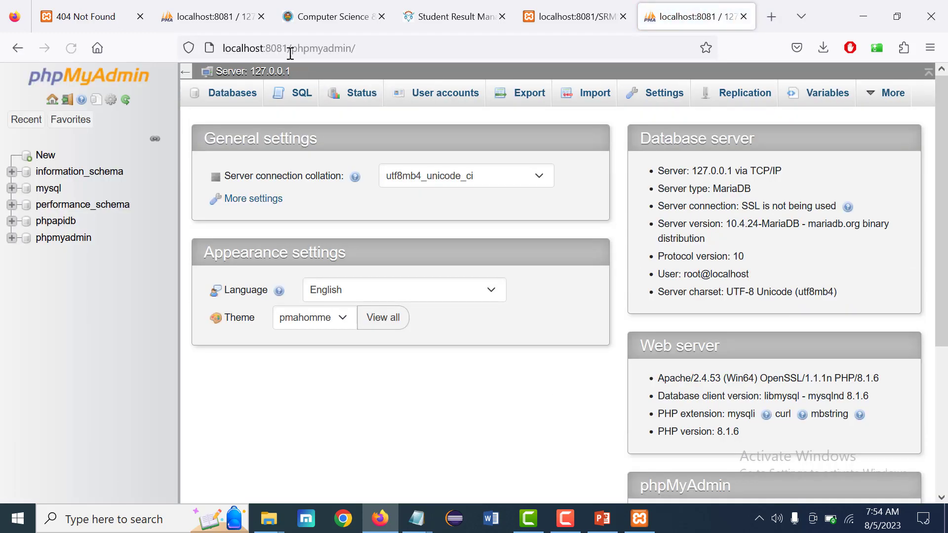
click(280, 48)
click(359, 48)
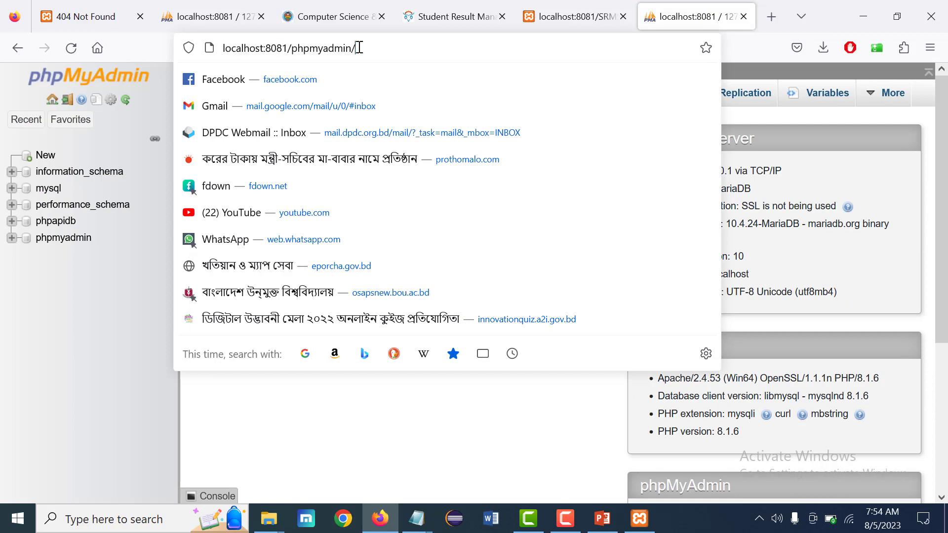
drag(359, 48, 218, 51)
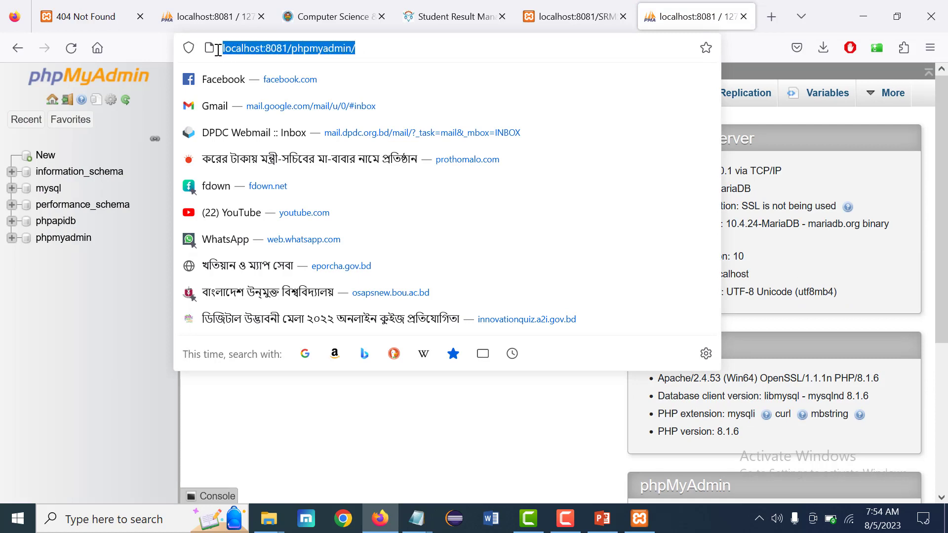
click(290, 48)
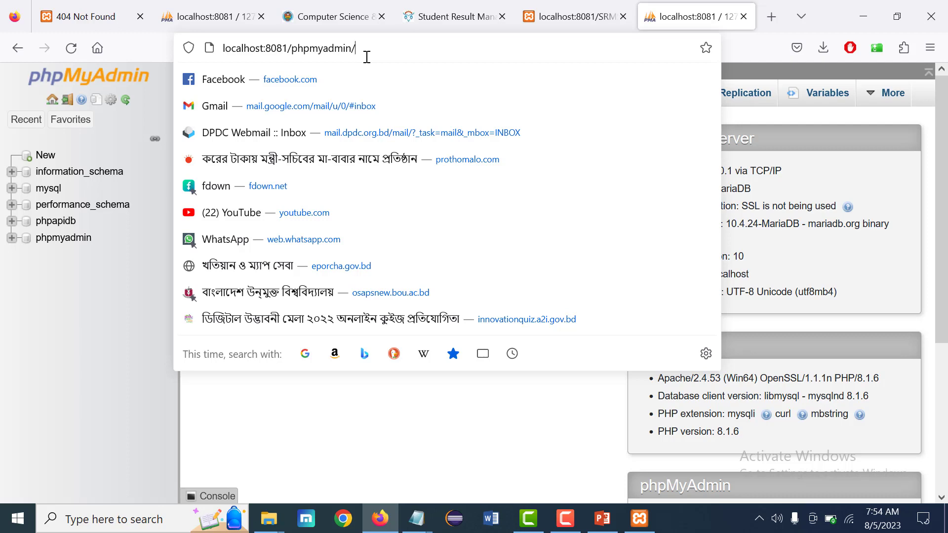
key(Return)
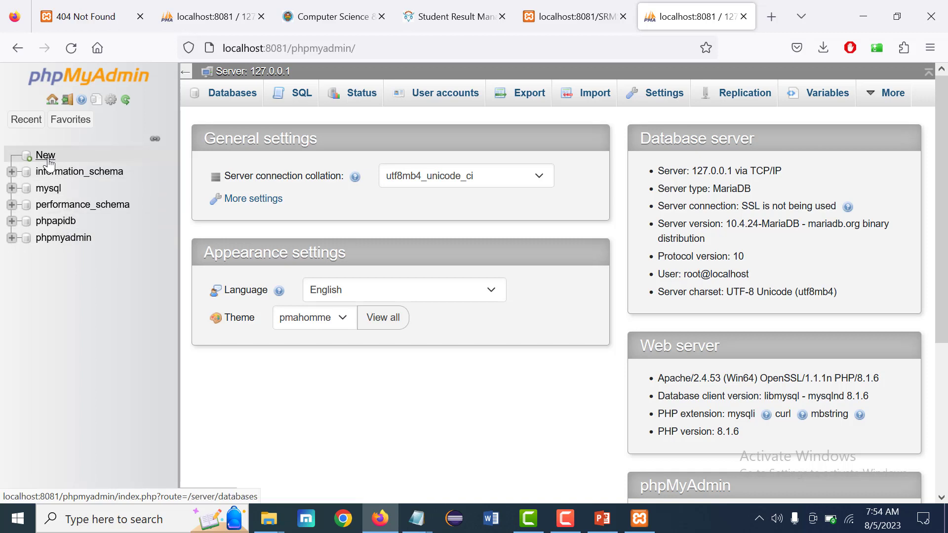
Check the database name on the project page, and create a database named srms with utf8mb4_general_ci collation in phpMyAdmin
click(575, 16)
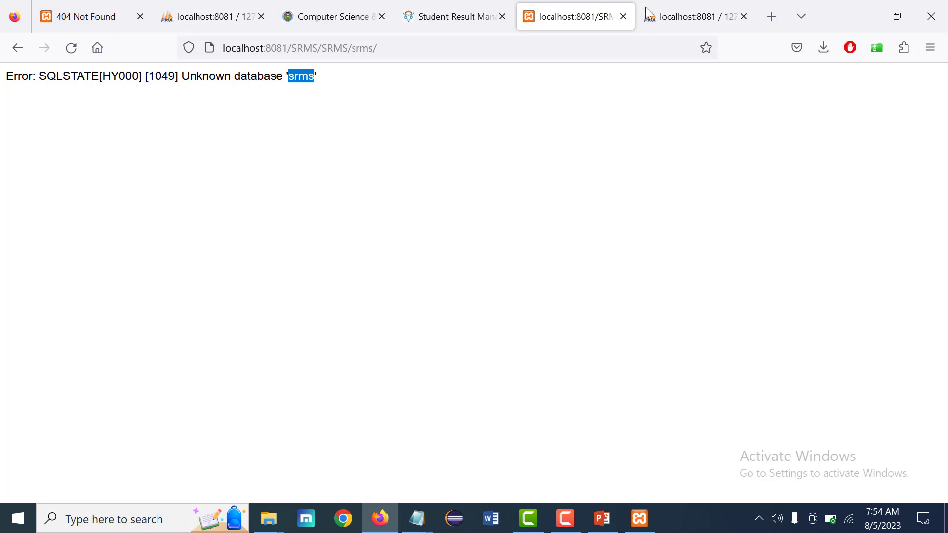
click(671, 20)
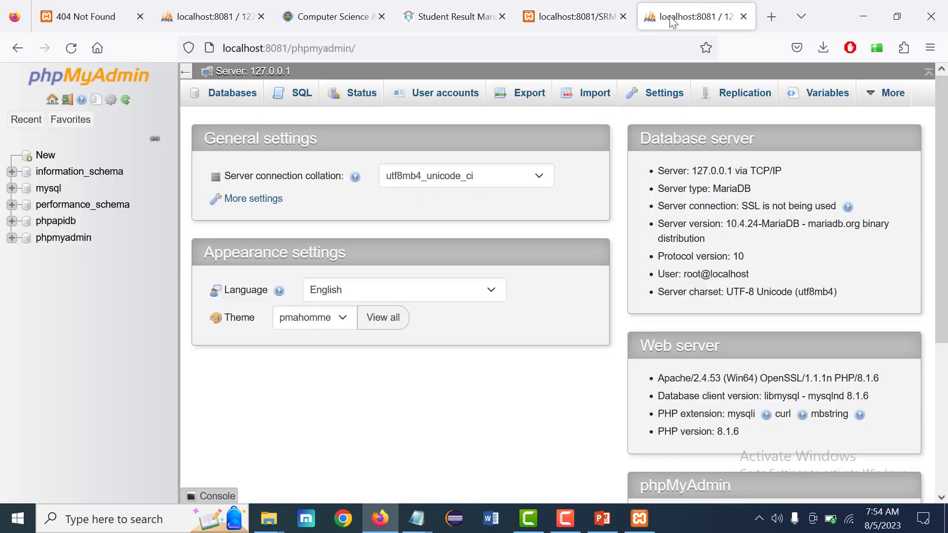
click(42, 159)
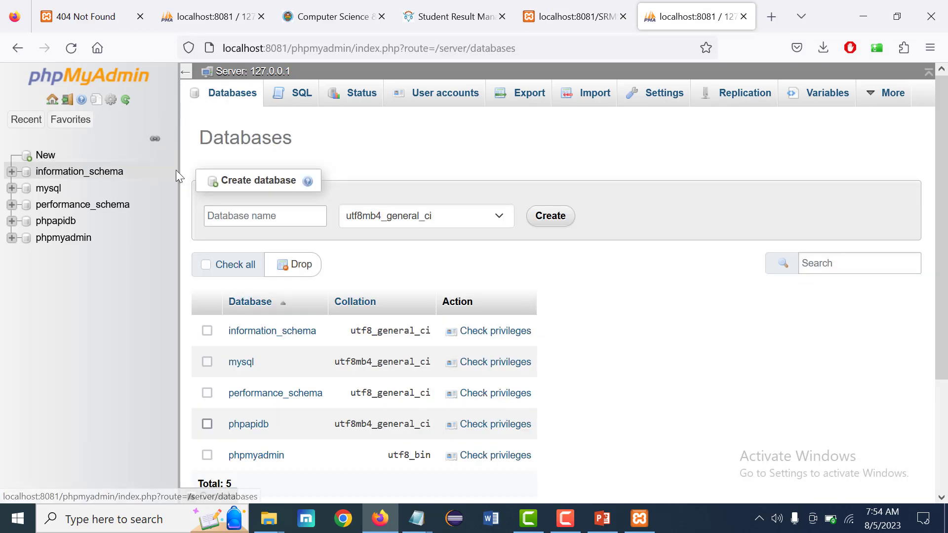
drag(222, 179, 302, 179)
click(273, 220)
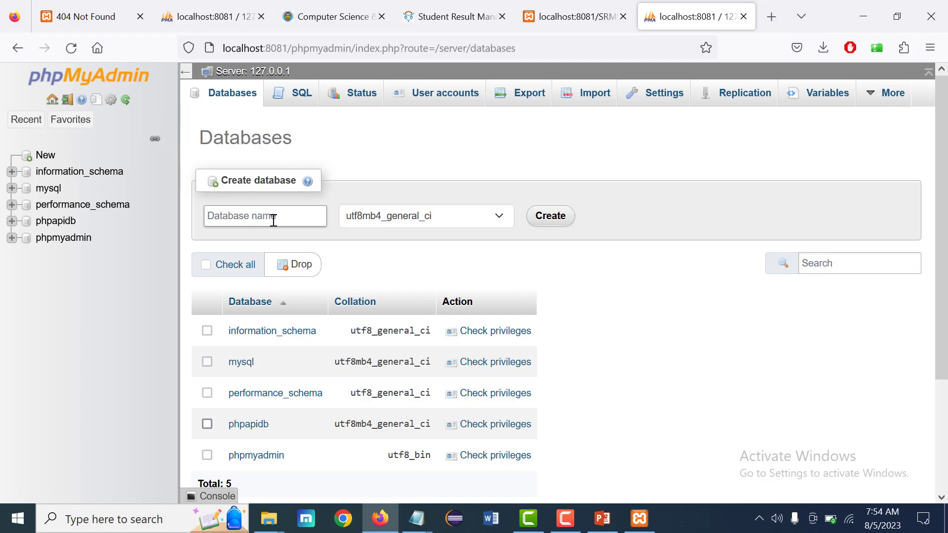
text(srms)
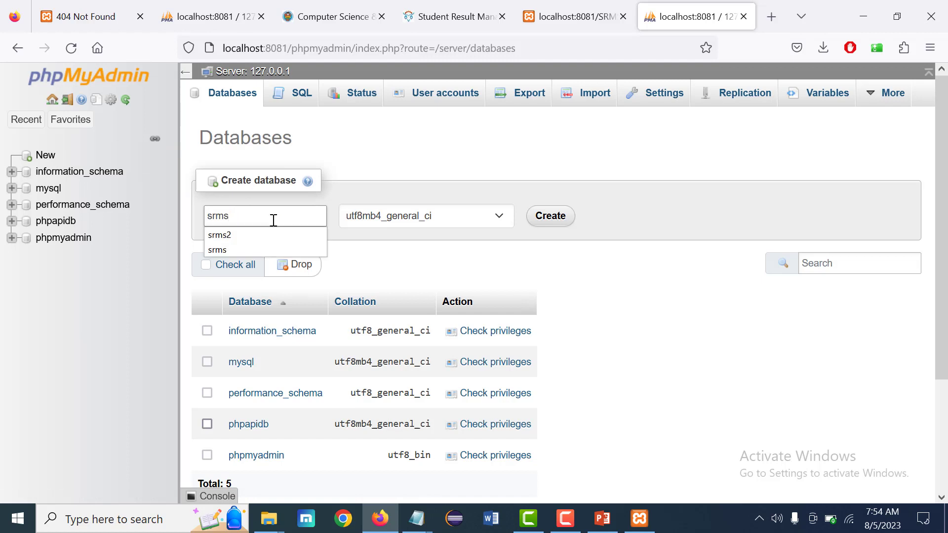
click(553, 221)
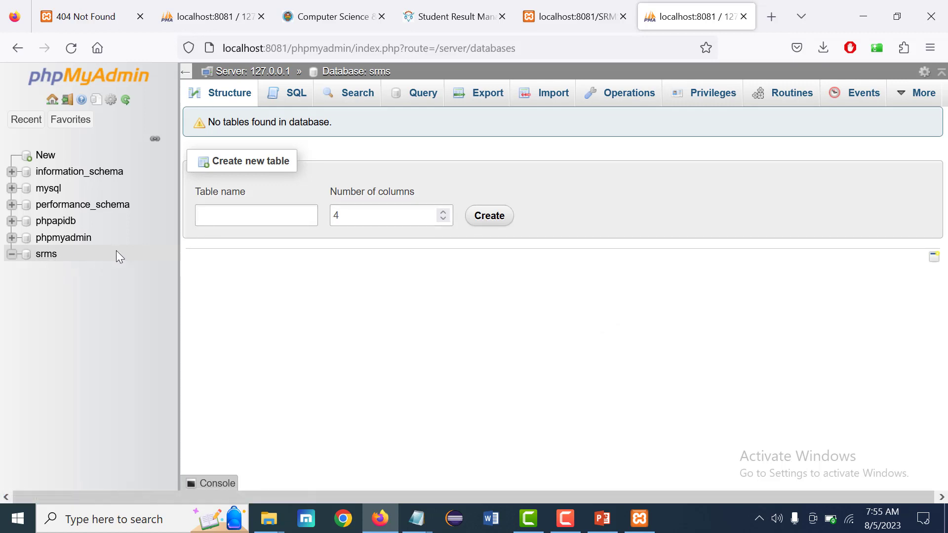
For an import into the srms database, choose srms.sql from the htdocs\SRMS\SRMS\sql file folder
click(532, 96)
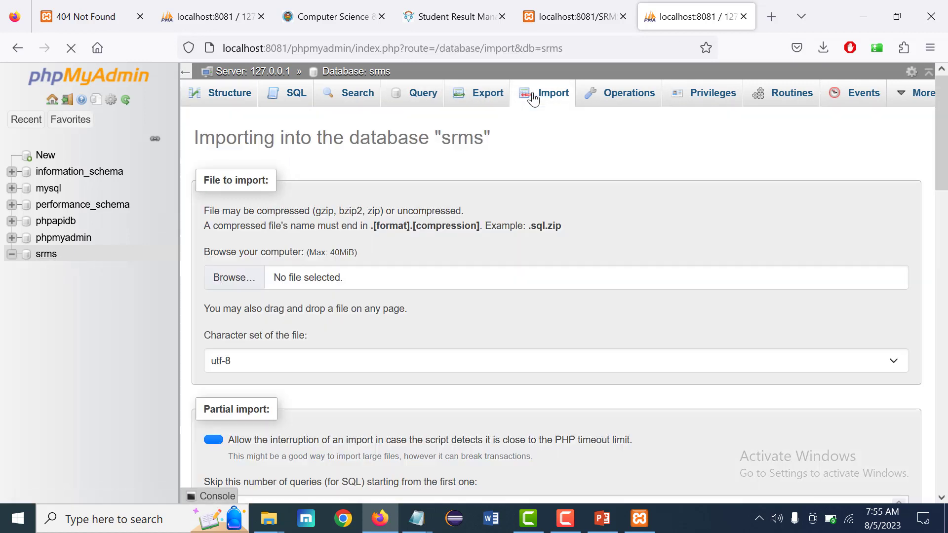
click(245, 283)
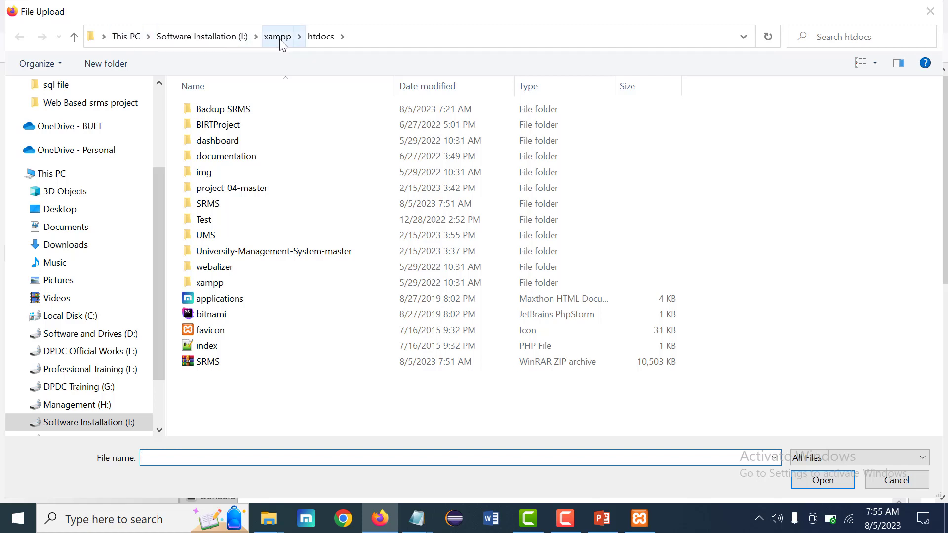
double_click(224, 204)
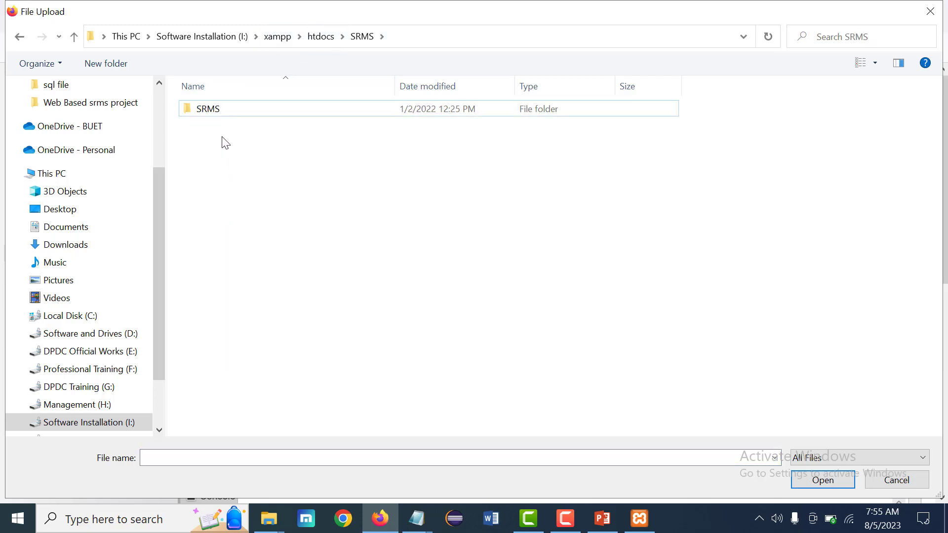
double_click(206, 110)
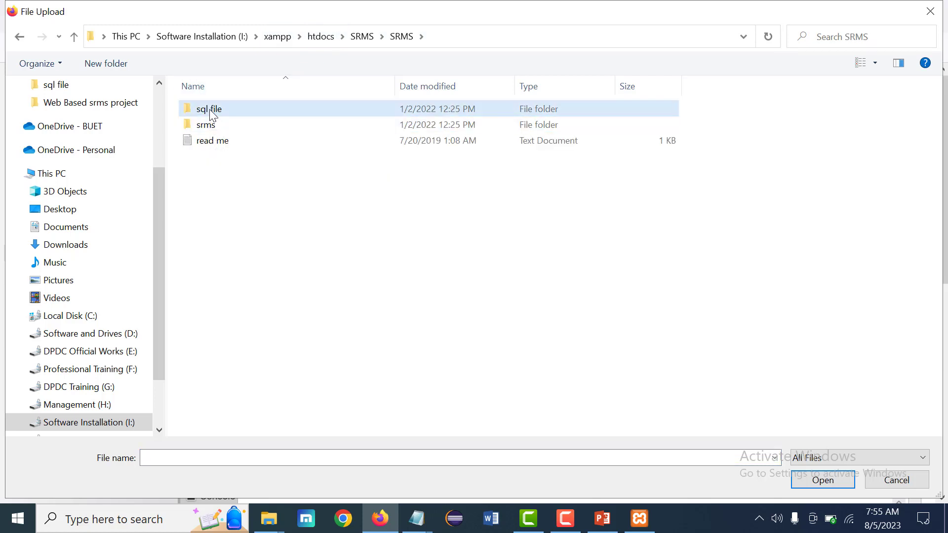
double_click(210, 109)
double_click(227, 115)
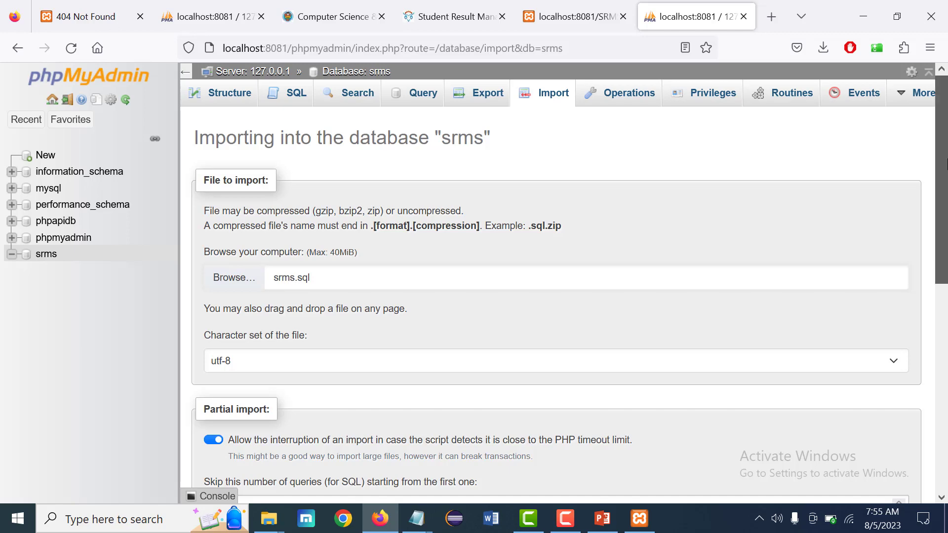
Run the import of srms.sql into the srms database with the default SQL format options
drag(941, 177, 941, 385)
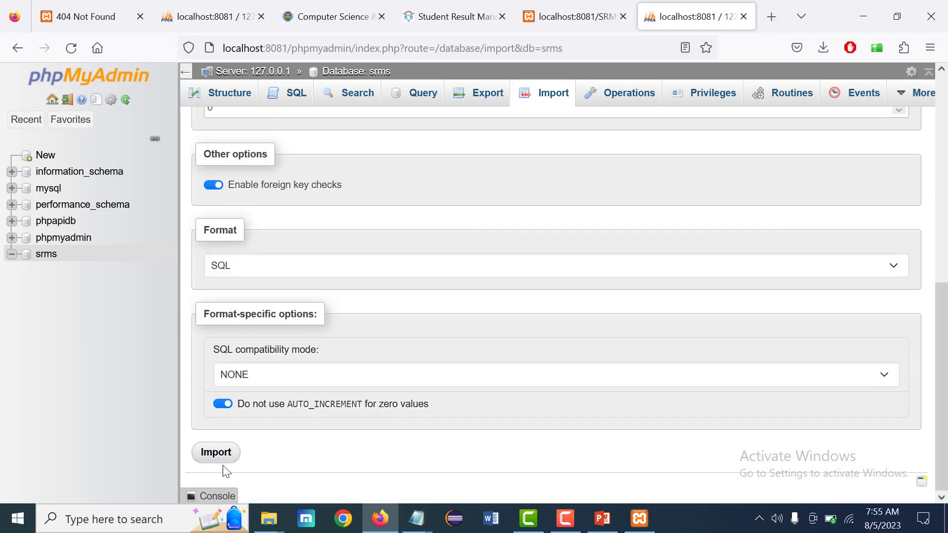
click(216, 453)
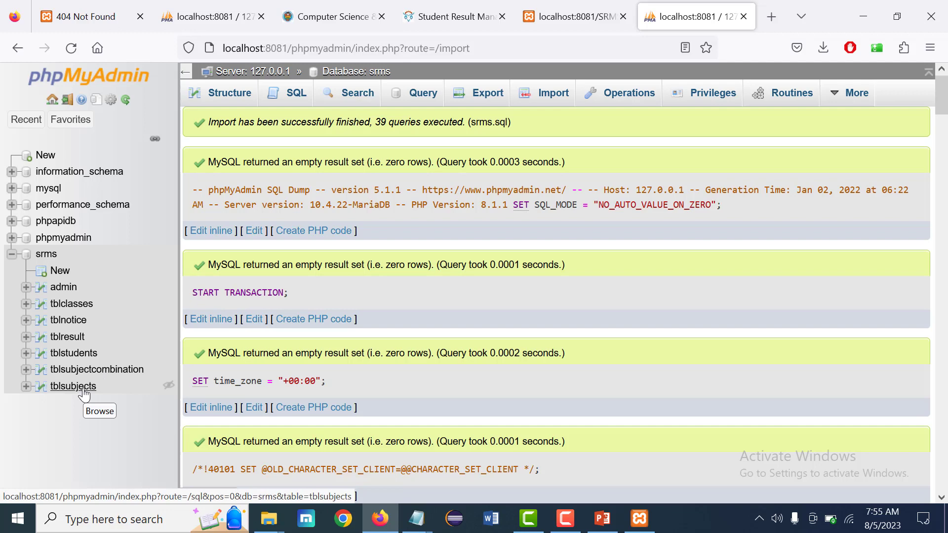
Reload localhost:8081/SRMS/SRMS/srms/ in its existing browser tab and look over the project's home page
click(549, 18)
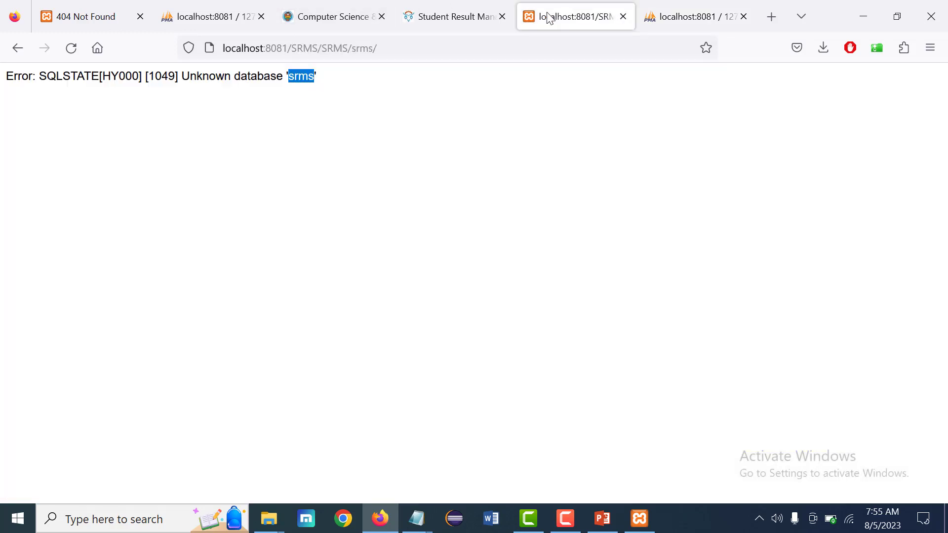
click(397, 51)
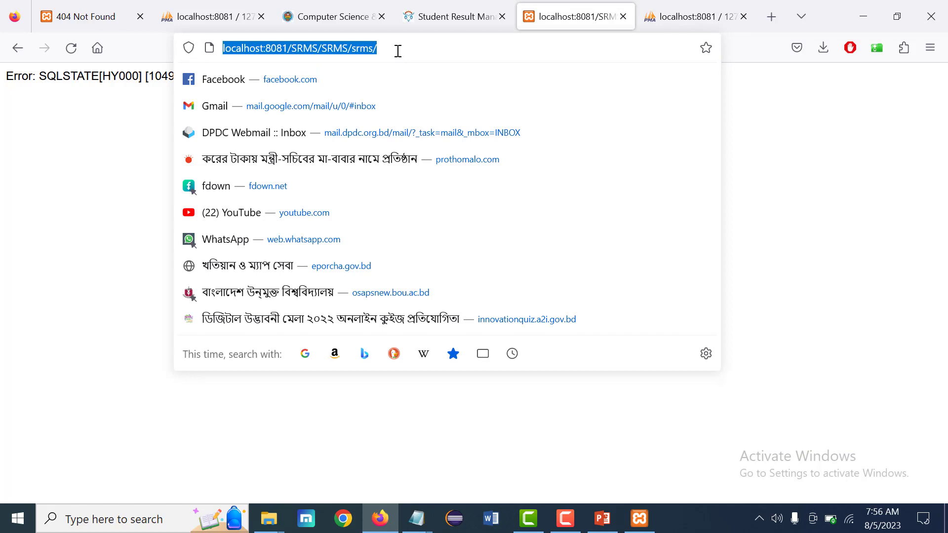
key(Return)
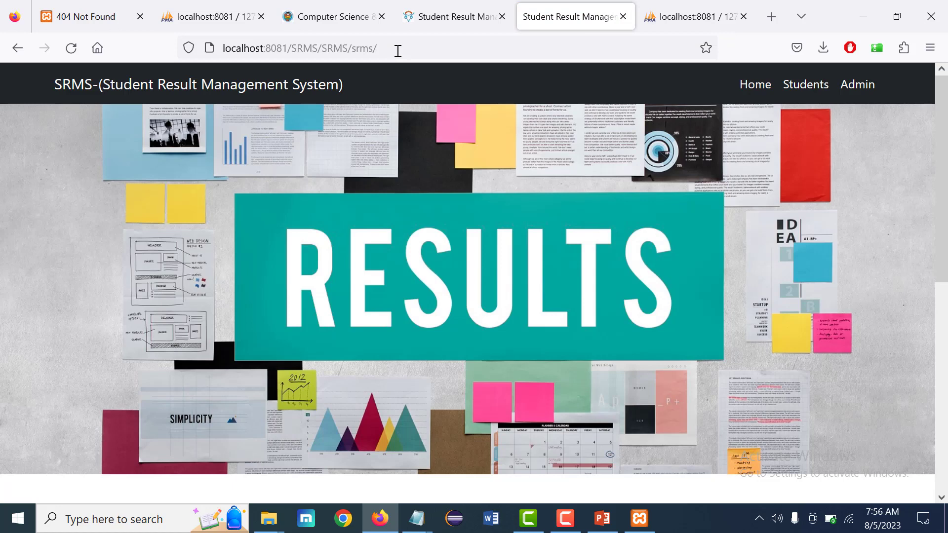
scroll(875, 119, down, 5)
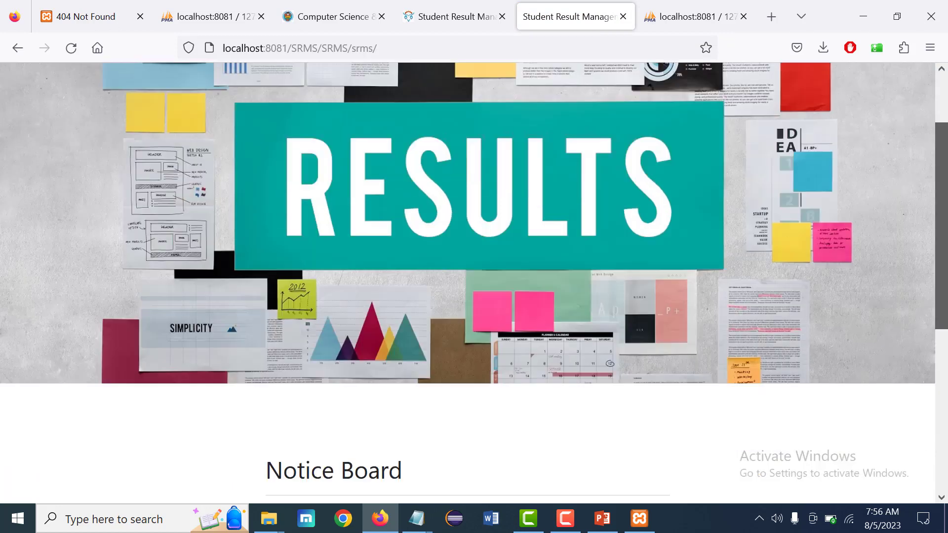
scroll(725, 99, up, 5)
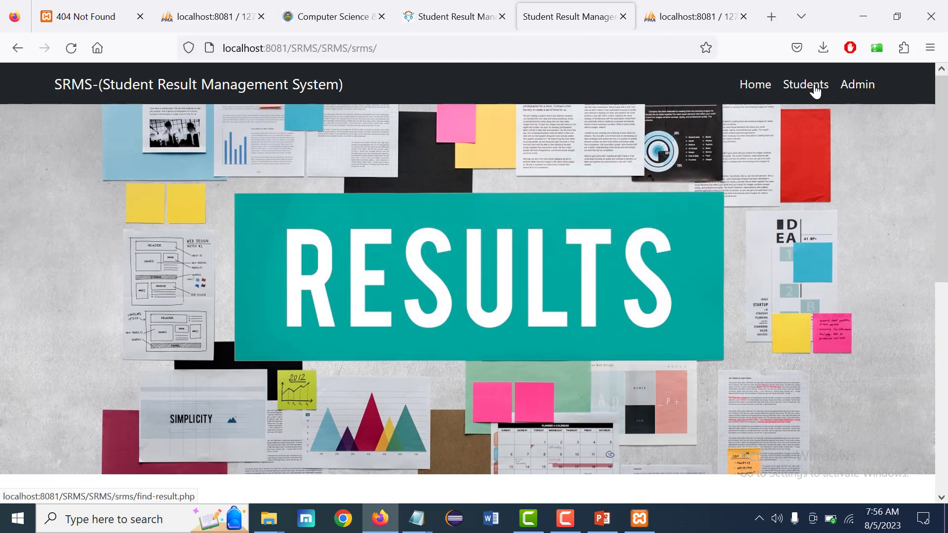
Open the project's Admin login page, fill in the saved admin login, and clear its password field
click(864, 92)
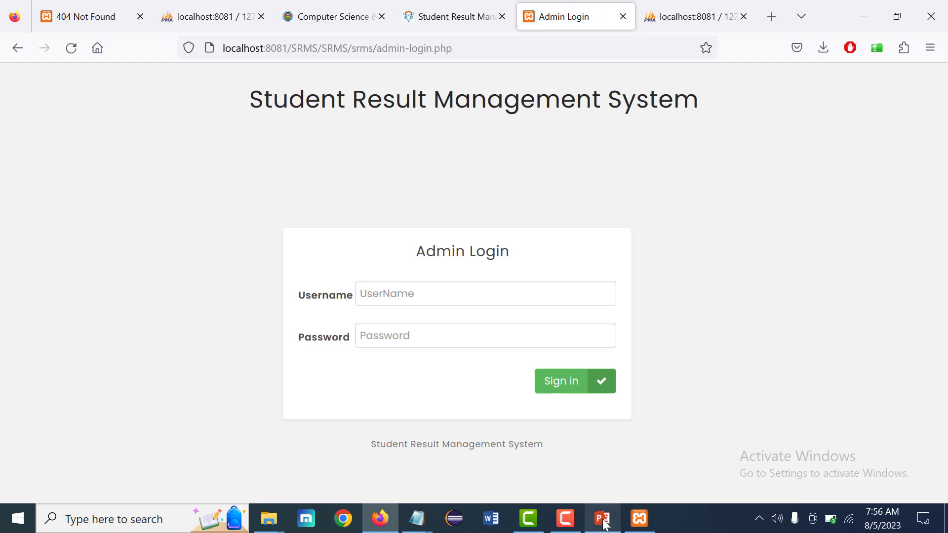
click(412, 294)
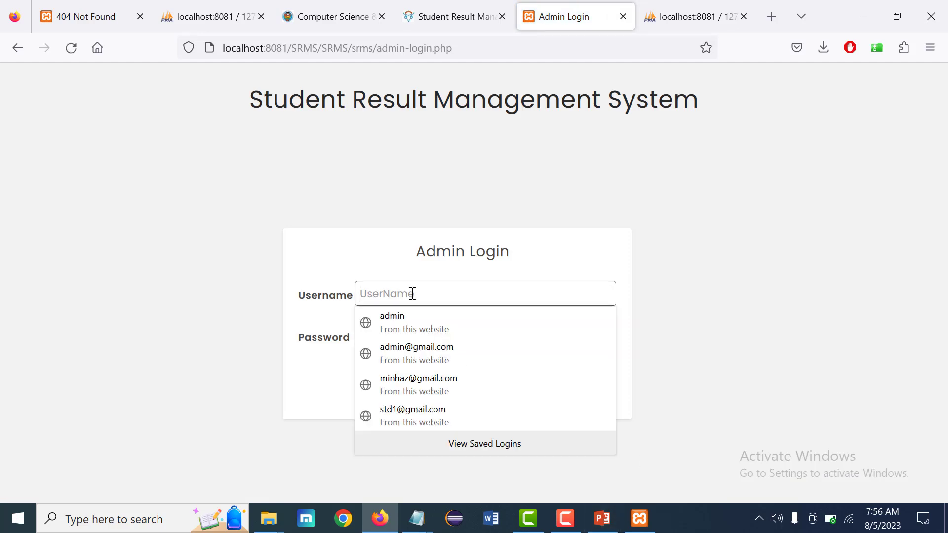
click(416, 324)
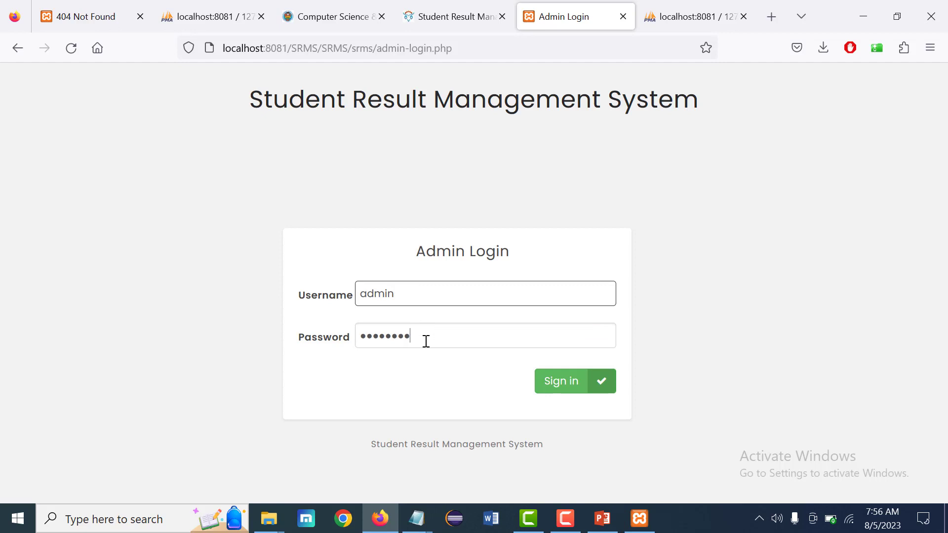
key(Tab)
key(BackSpace)
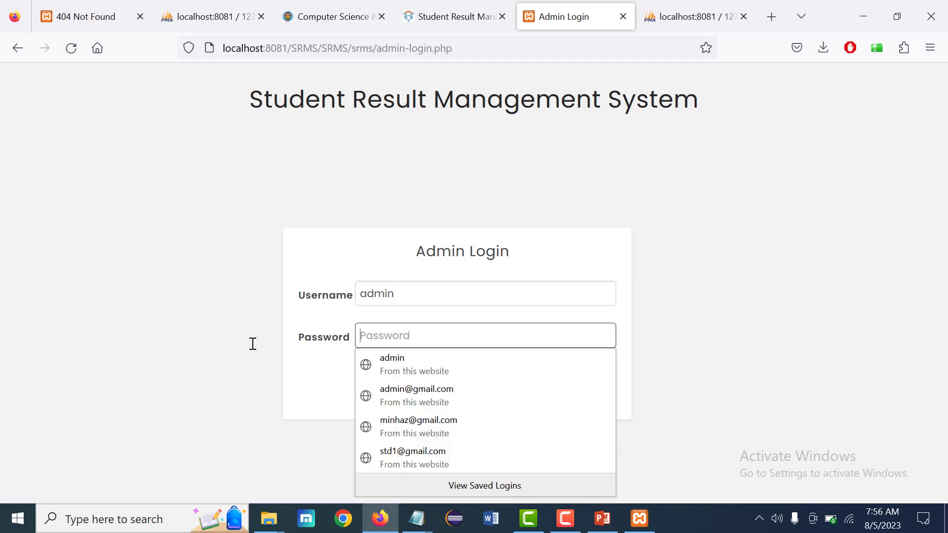
key(Caps_Lock)
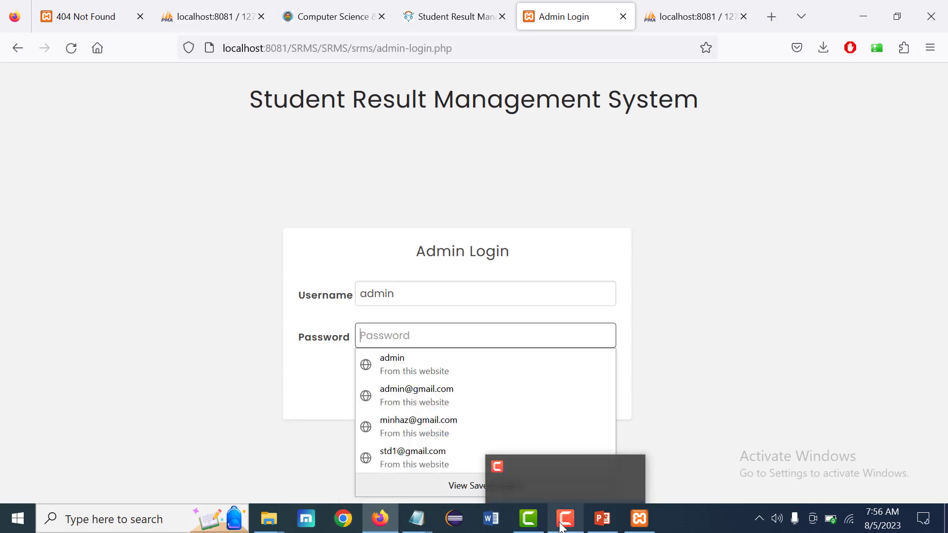
Switch to File Explorer and open the read me text file from htdocs\SRMS\SRMS in a maximized Notepad window
mouse_move(280, 518)
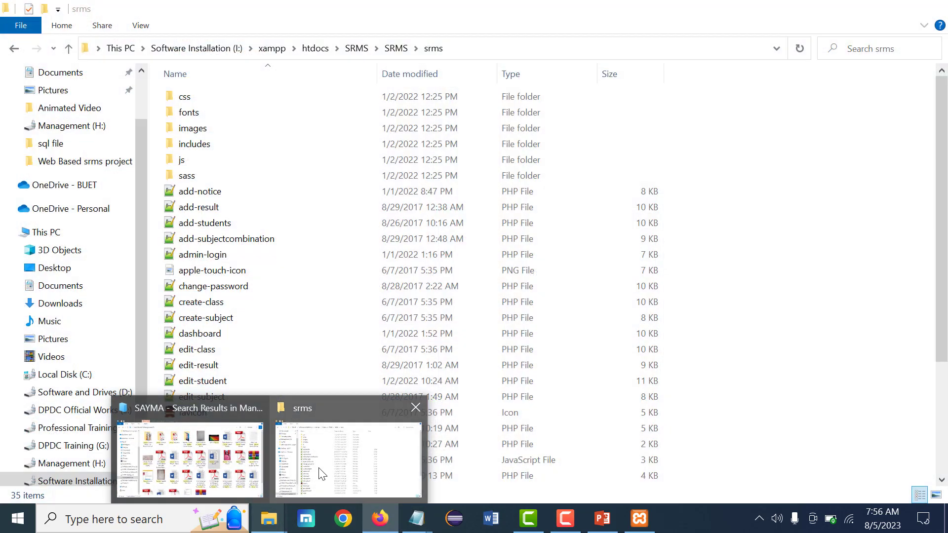
click(318, 468)
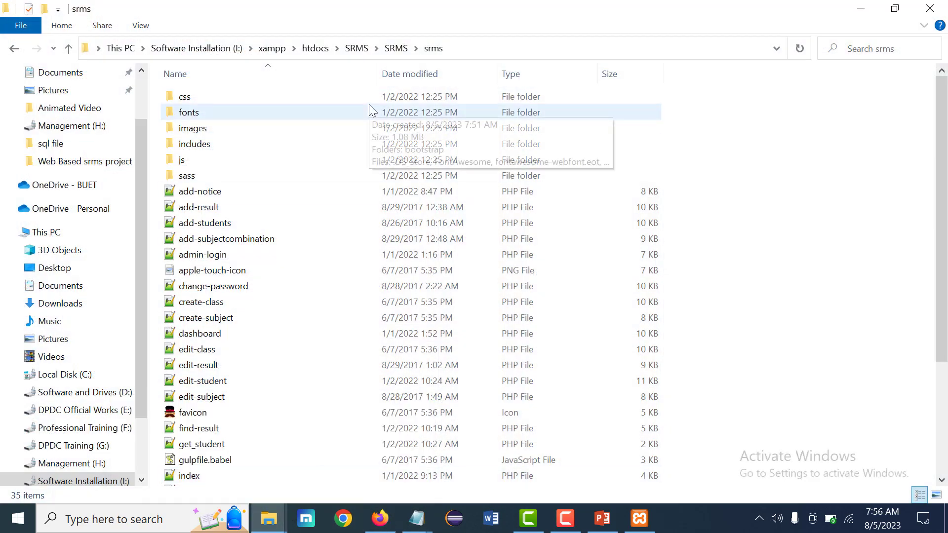
click(401, 49)
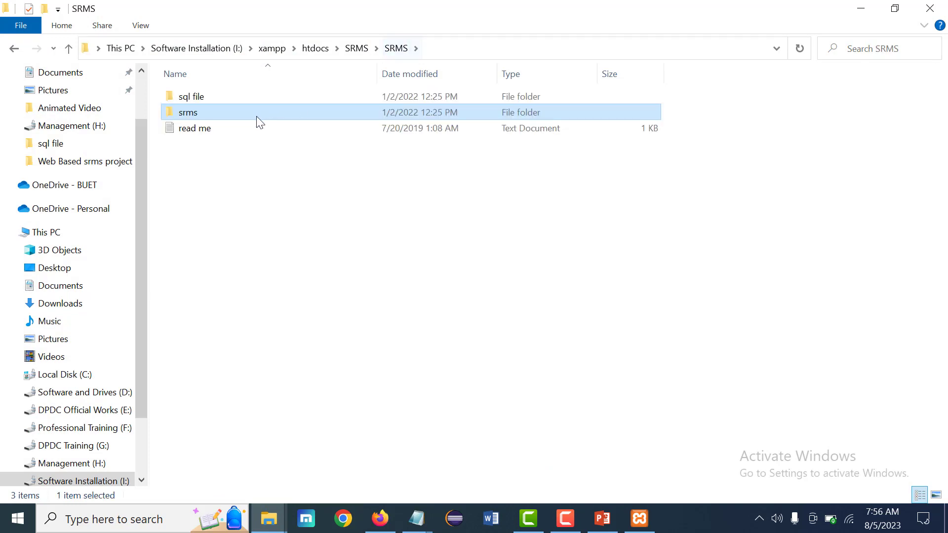
double_click(223, 129)
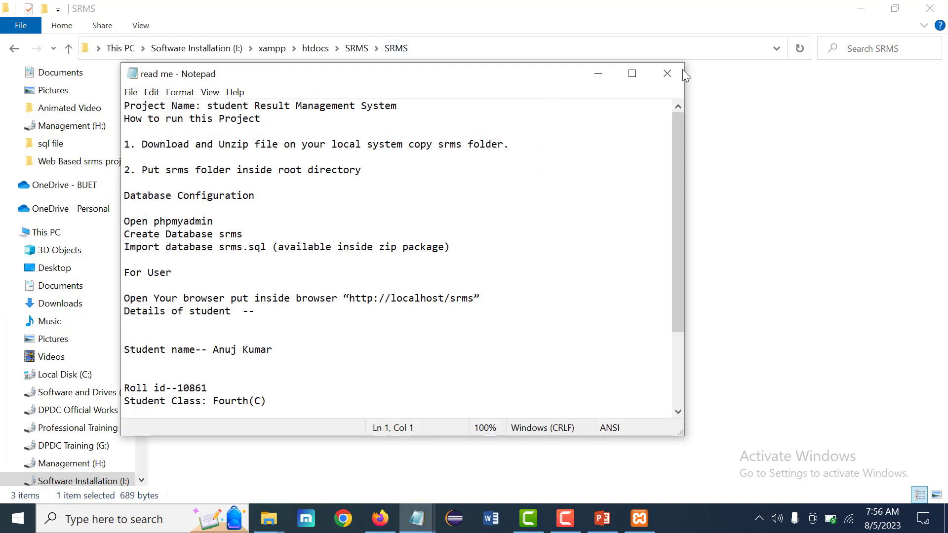
click(631, 73)
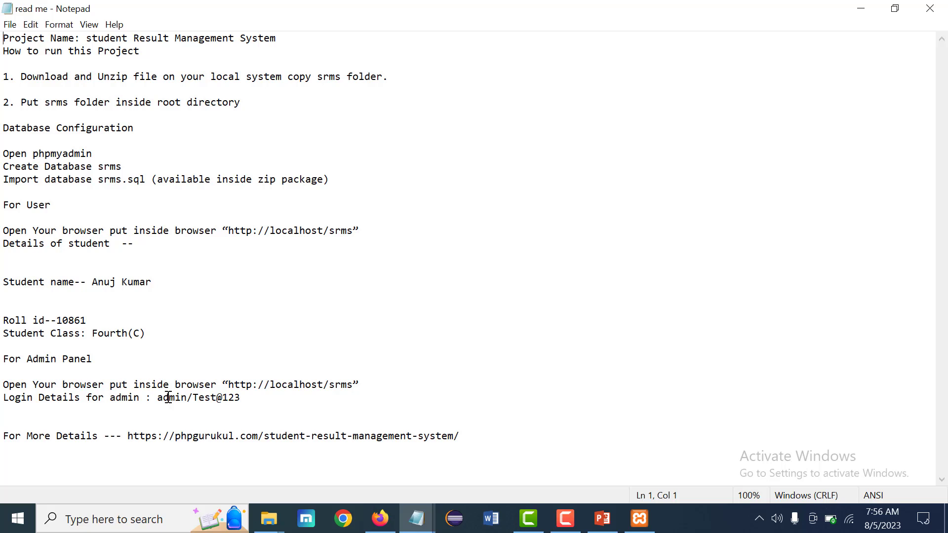
Highlight the student's roll ID and class in the read me file, and copy the admin password
drag(158, 398, 194, 400)
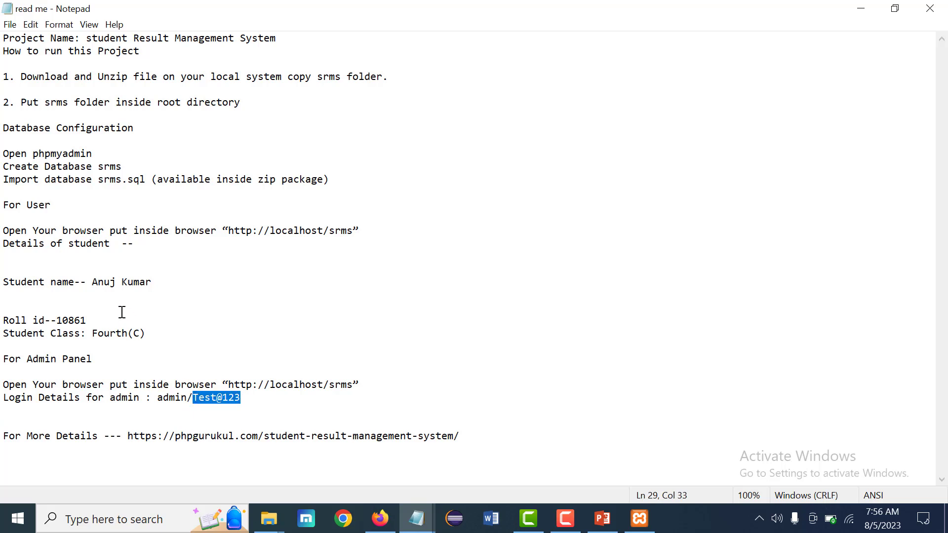
drag(87, 320, 59, 317)
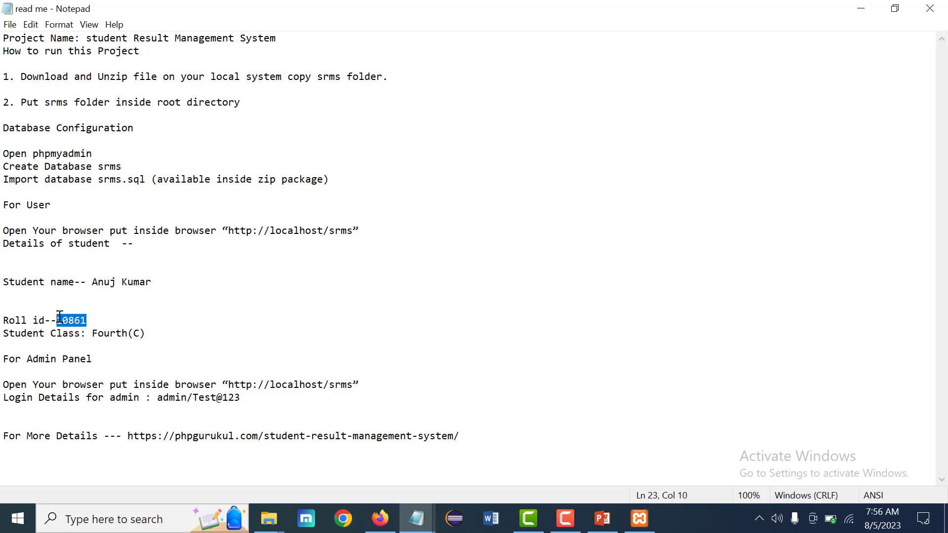
drag(156, 335, 95, 333)
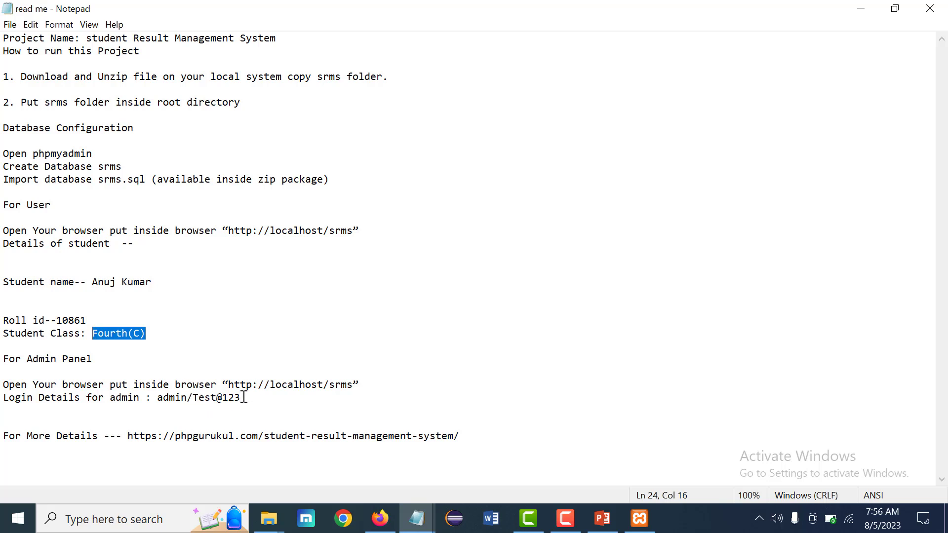
drag(244, 398, 194, 397)
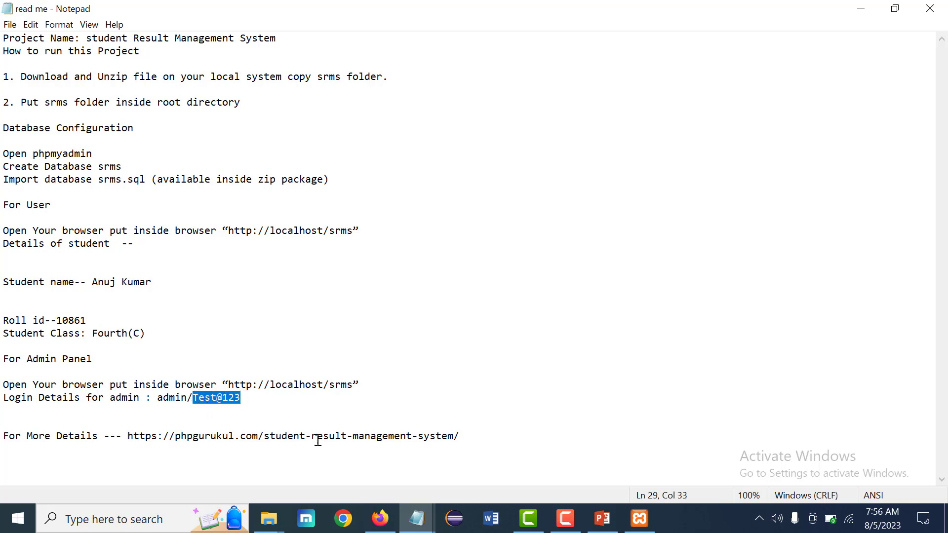
Switch back to Firefox, paste the admin password into the Admin Login form, and sign in as admin
click(381, 518)
click(496, 336)
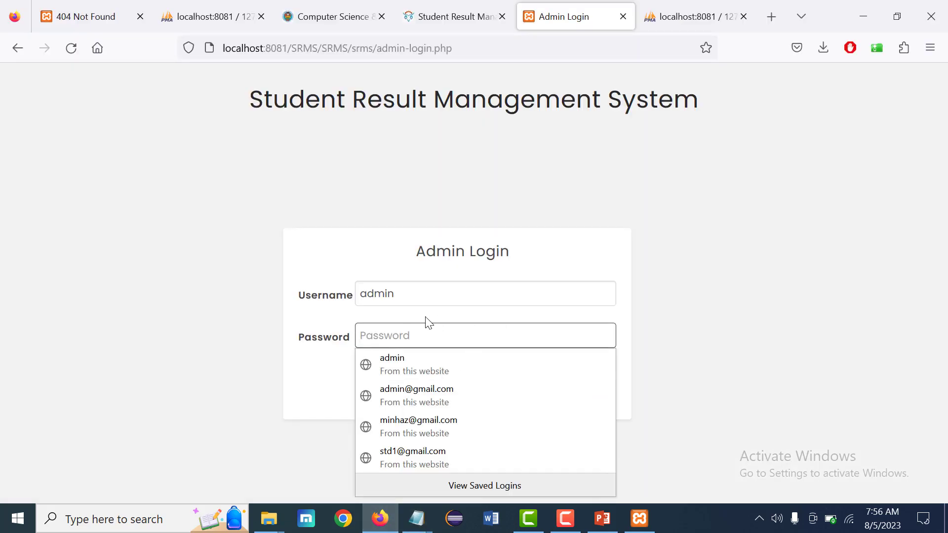
click(384, 295)
key(Tab)
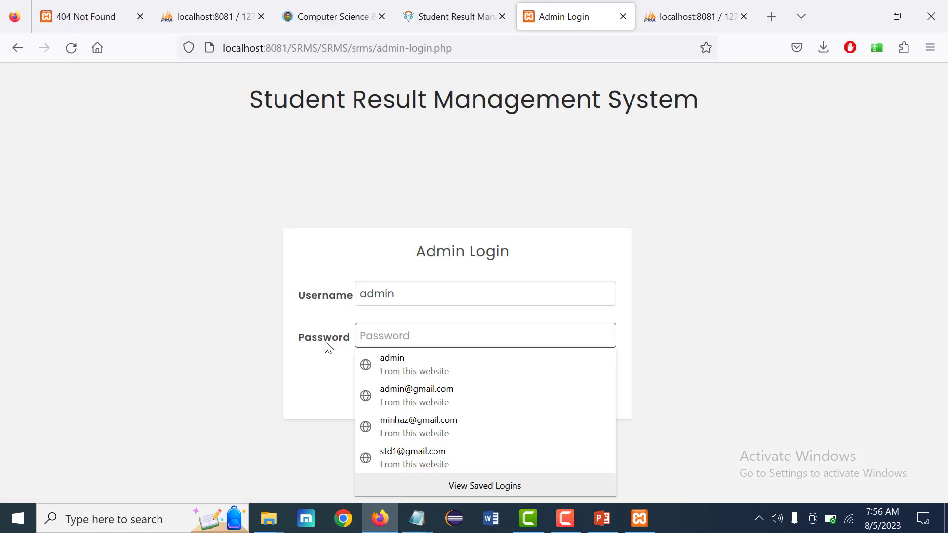
key(ctrl+v)
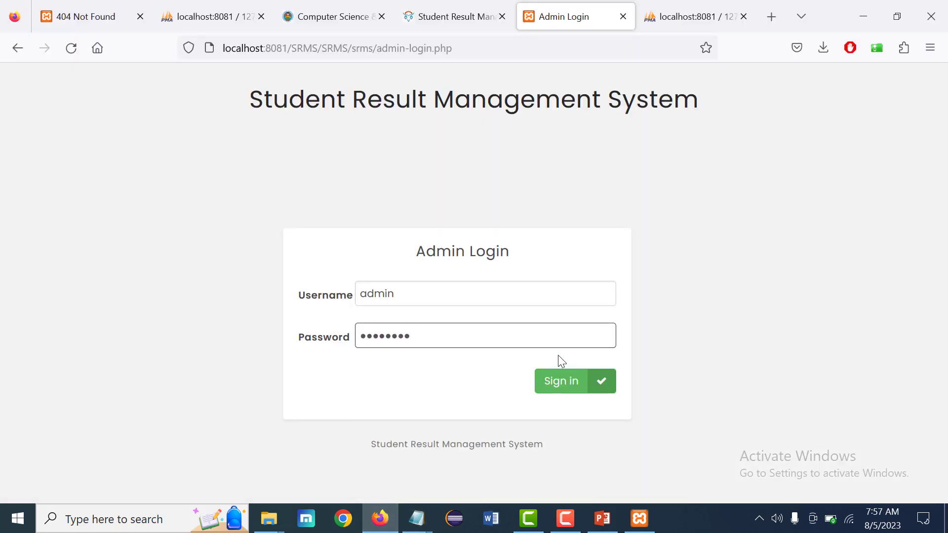
click(563, 388)
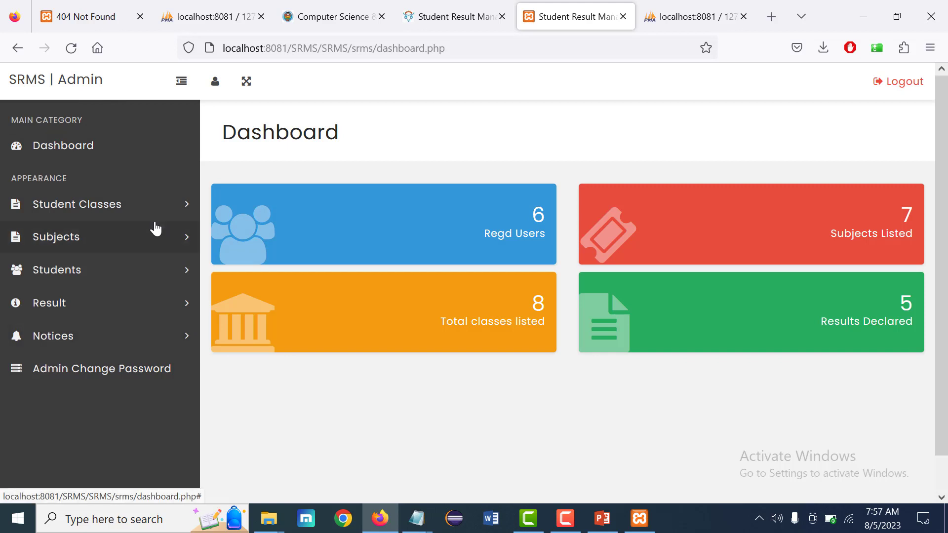
Examine the options under Student Classes, Subjects, Students, Result and Notices in the admin dashboard
click(124, 208)
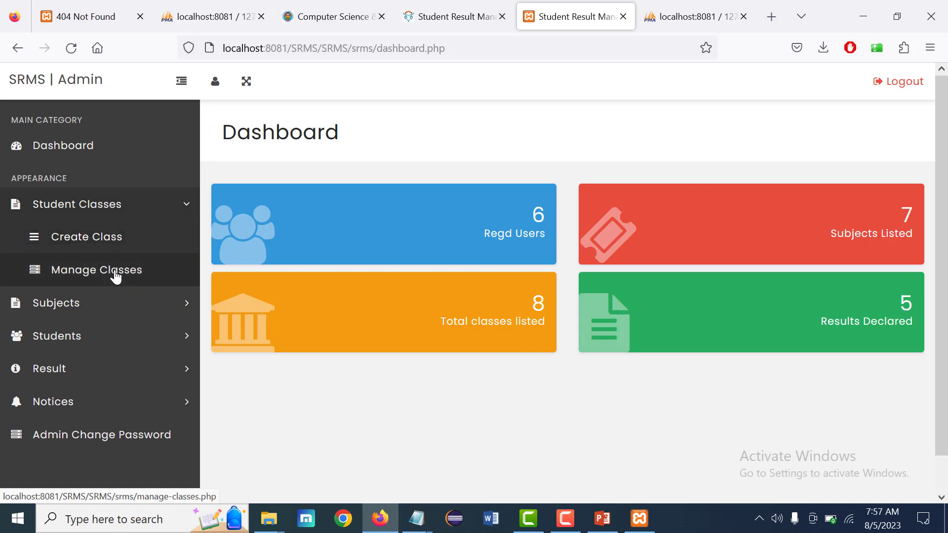
click(81, 310)
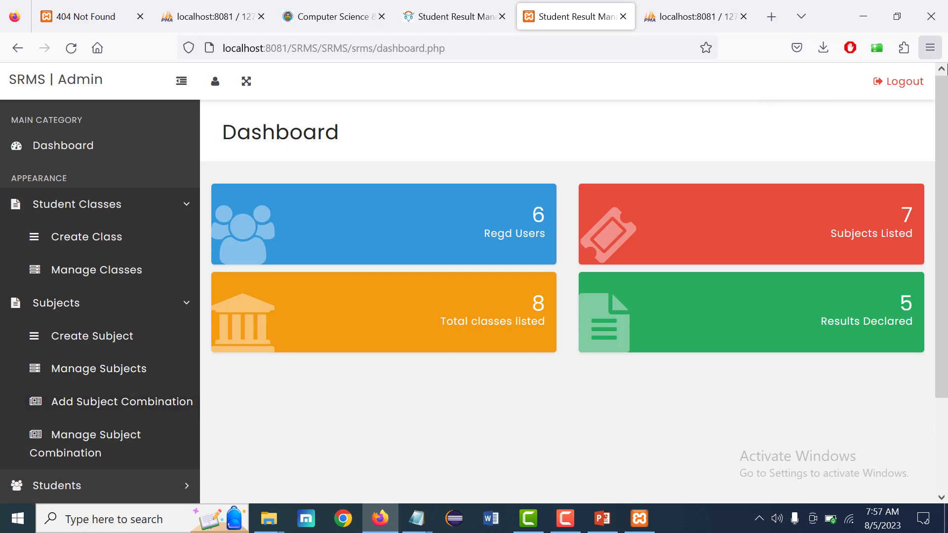
drag(942, 81, 931, 305)
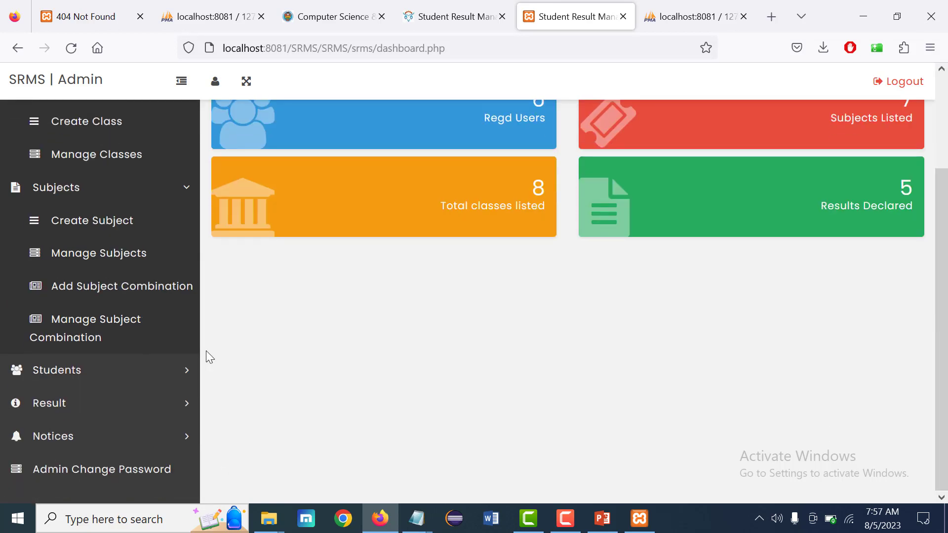
click(140, 370)
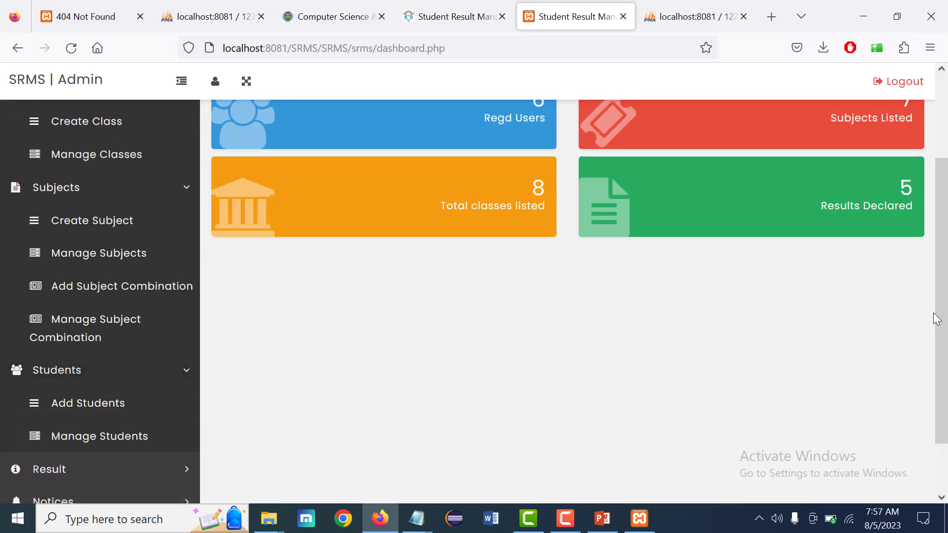
drag(938, 317, 938, 365)
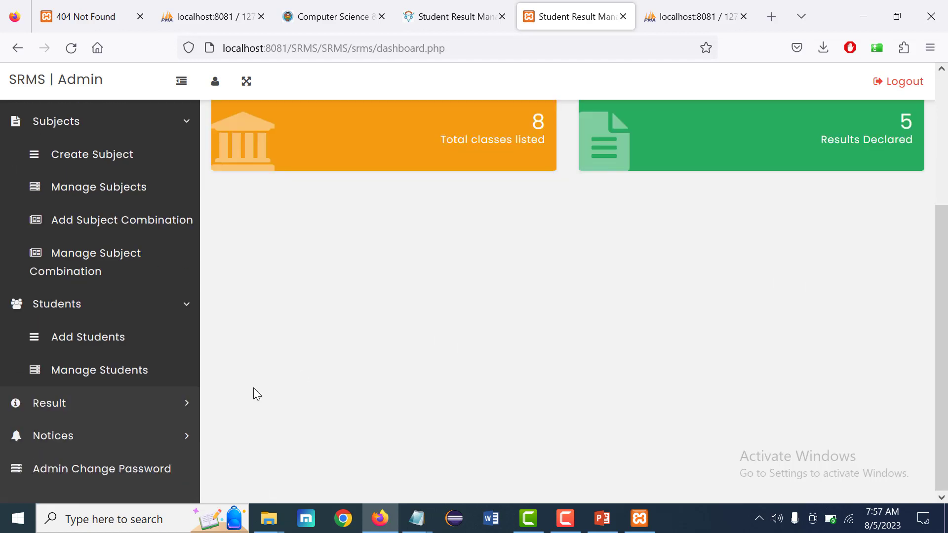
click(107, 414)
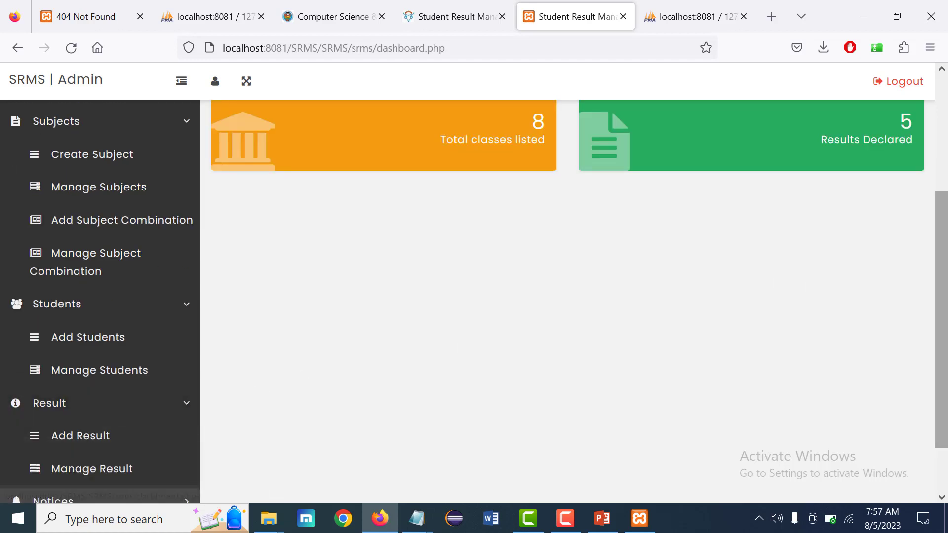
scroll(800, 391, down, 3)
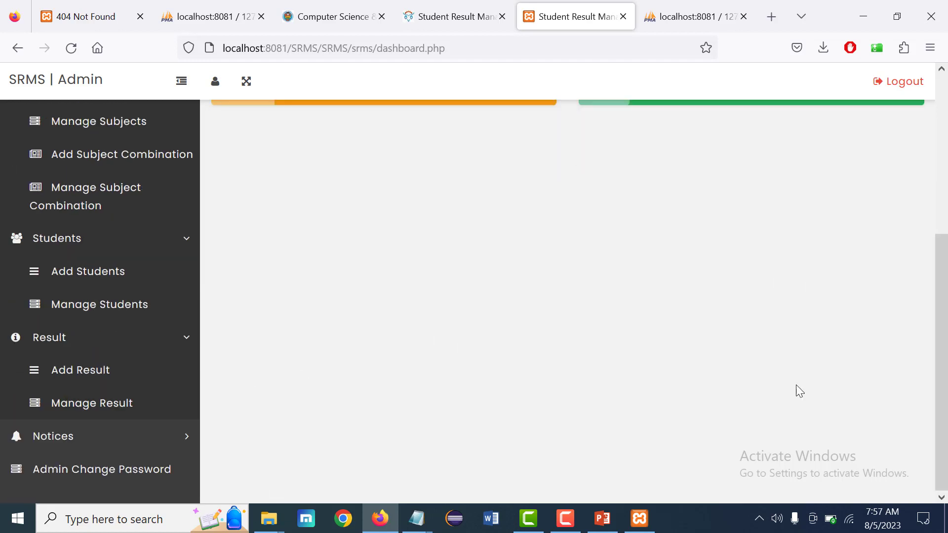
click(165, 438)
scroll(946, 279, down, 2)
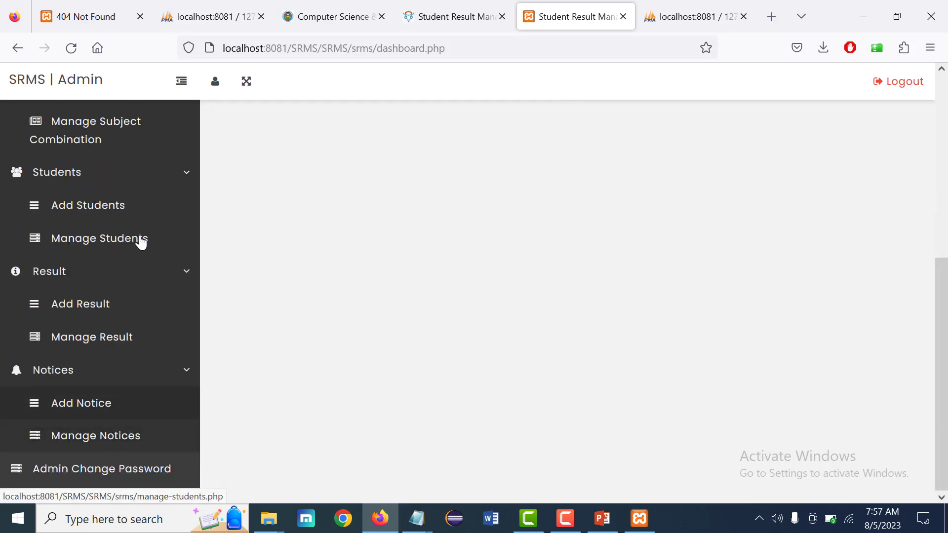
scroll(945, 430, up, 6)
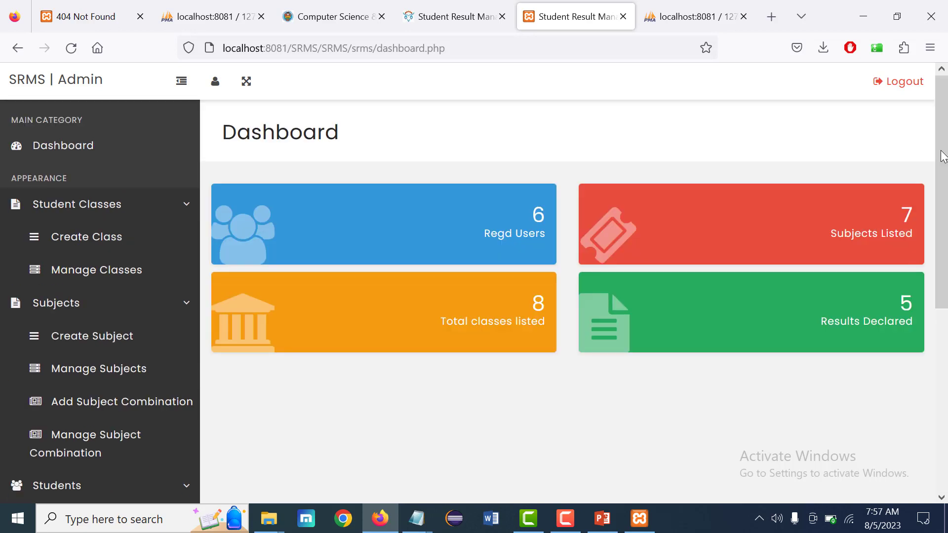
Open the Create Student Class form and examine its Class Name, Class Name in Numeric and Section fields
click(89, 241)
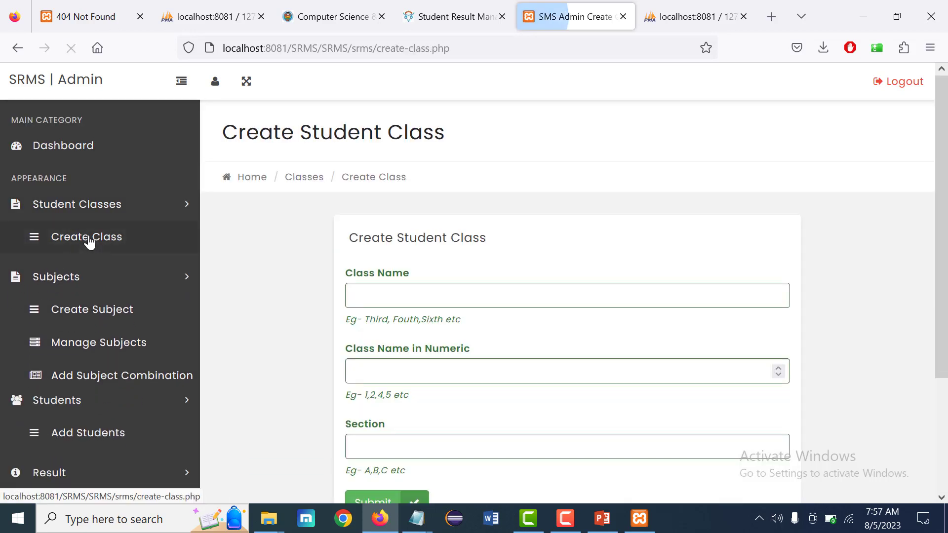
click(402, 292)
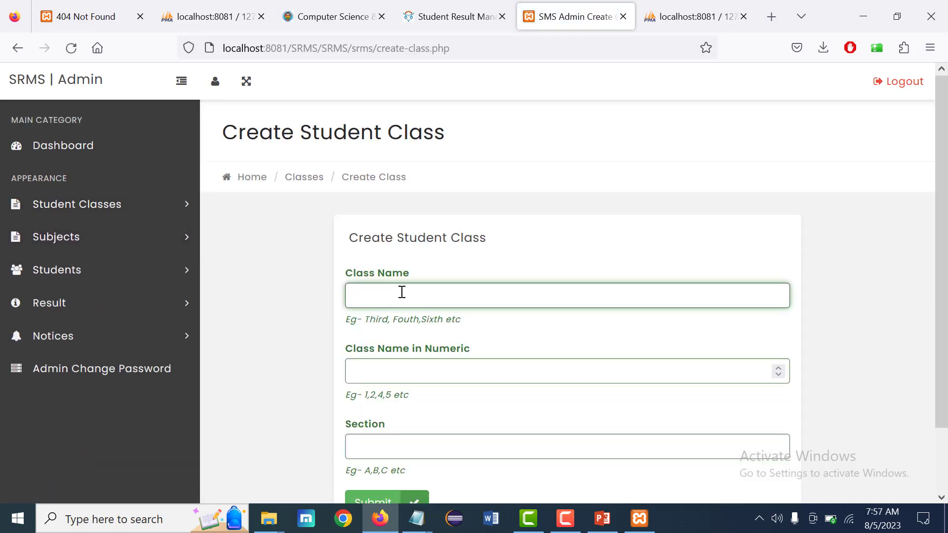
click(415, 371)
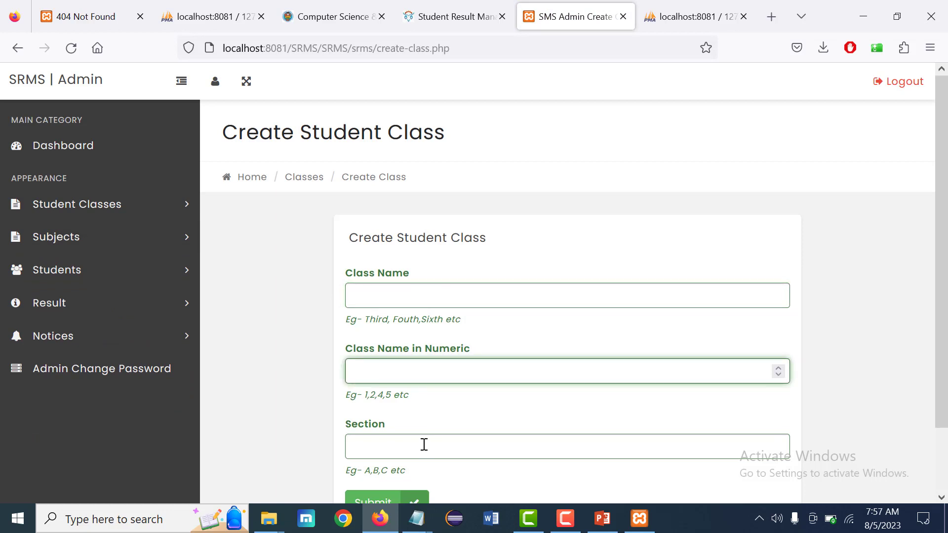
click(424, 444)
scroll(556, 361, down, 2)
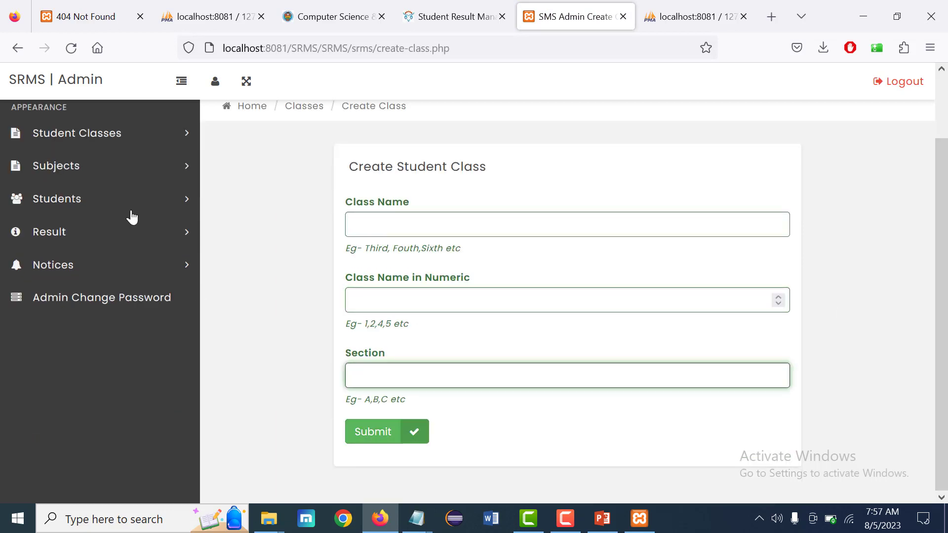
Open the Create Subject form and place the cursor in the Subject Name field
click(92, 172)
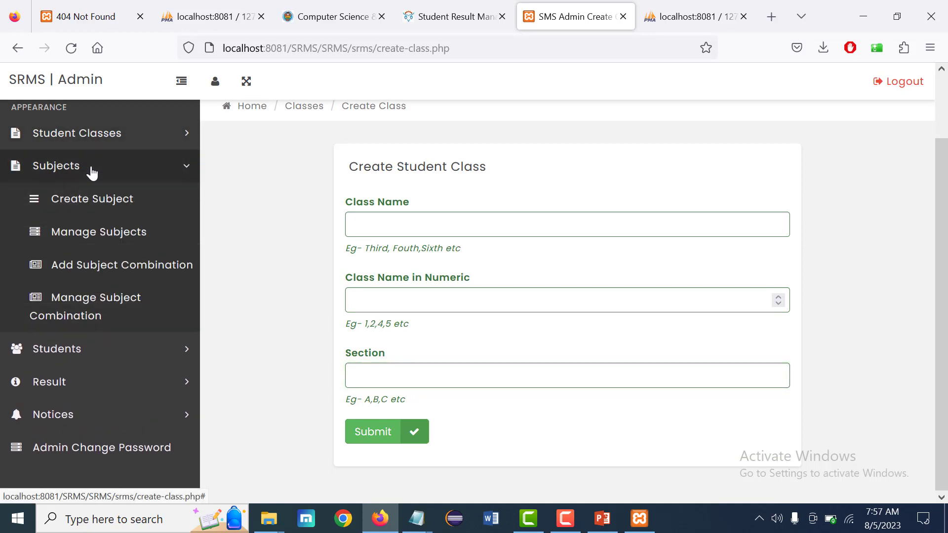
click(100, 200)
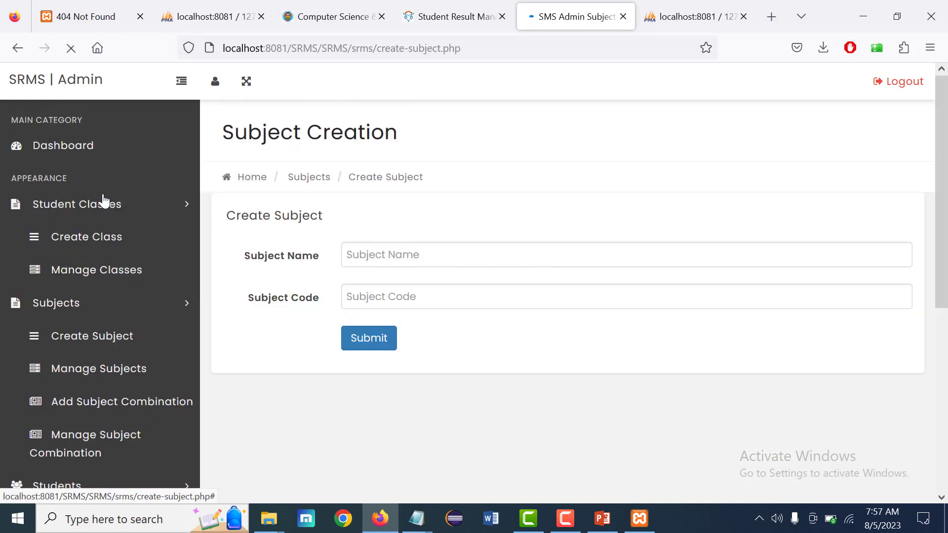
click(410, 259)
key(Caps_Lock)
text(CS)
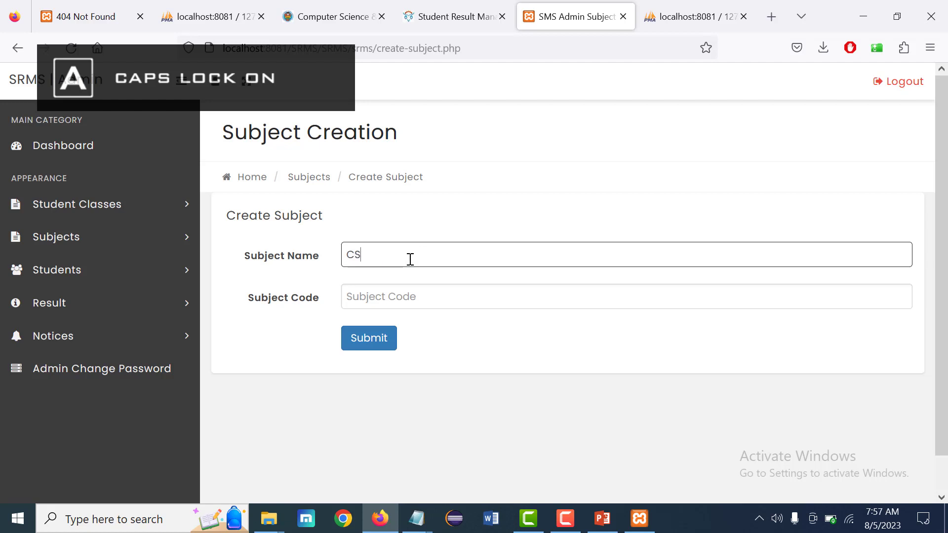
text(E-46)
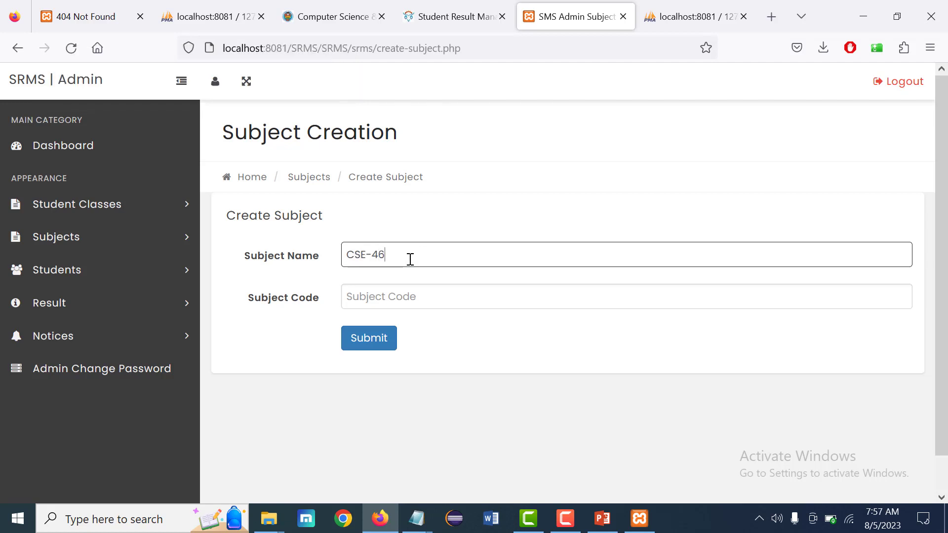
text(0 :)
key(Caps_Lock)
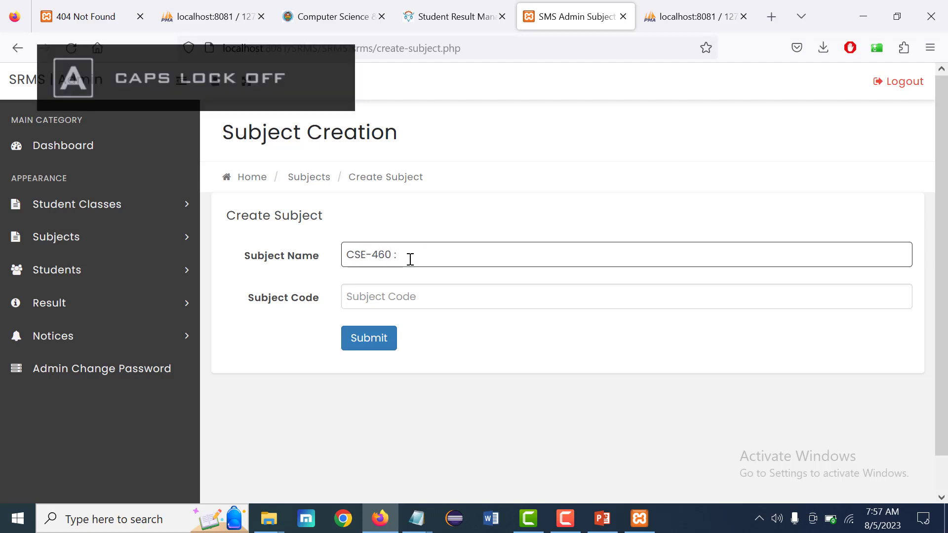
key(BackSpace)
key(BackSpace)
key(BackSpace)
key(BackSpace)
key(BackSpace)
key(BackSpace)
key(BackSpace)
key(BackSpace)
key(BackSpace)
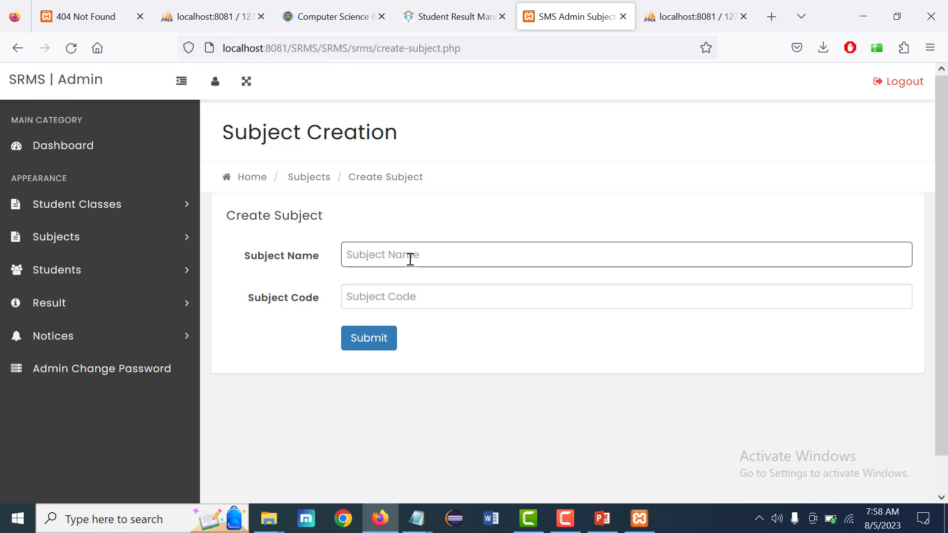
Enter "Computer and Network Security" as the subject name
text(c)
key(Caps_Lock)
text(OM)
key(BackSpace)
key(BackSpace)
key(BackSpace)
text(C)
key(Caps_Lock)
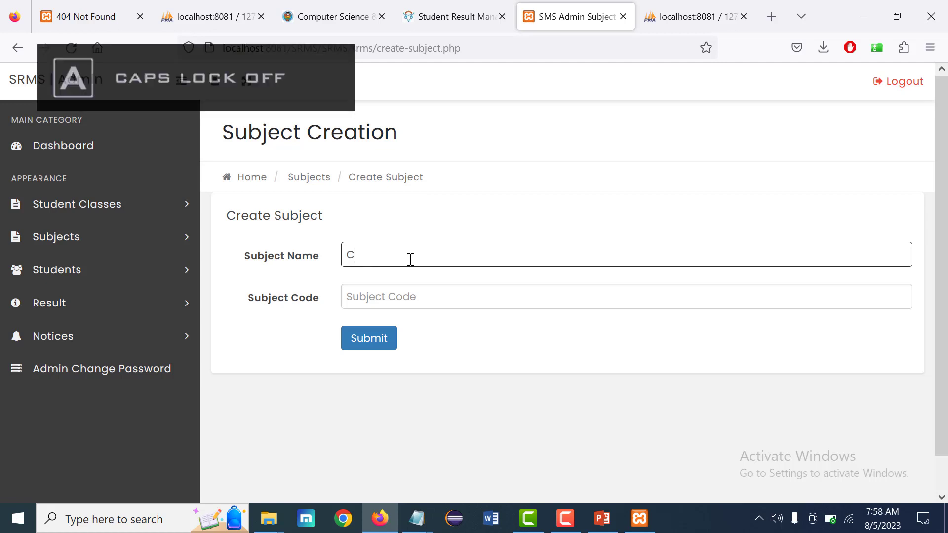
text(omputer)
key(Caps_Lock)
text(AND)
key(Caps_Lock)
text(n)
key(Caps_Lock)
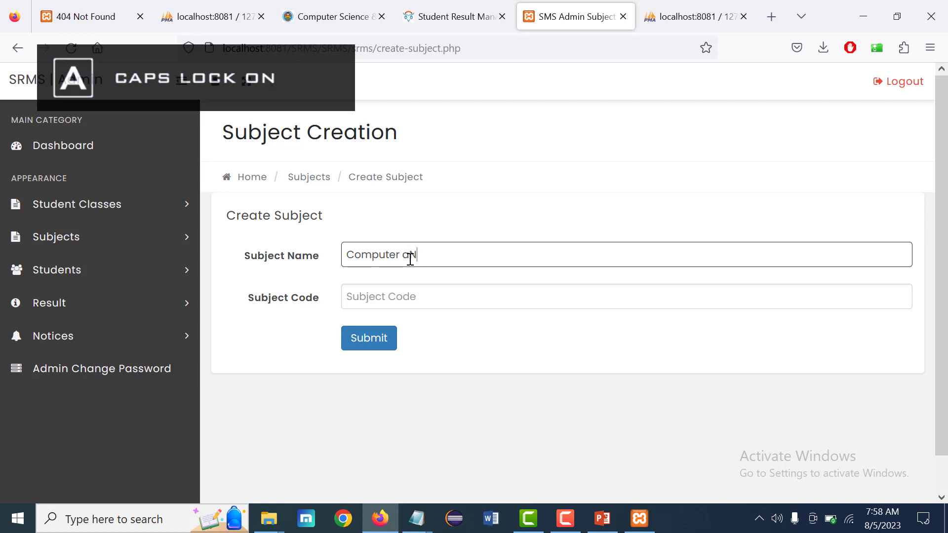
key(Caps_Lock)
text(d Netw)
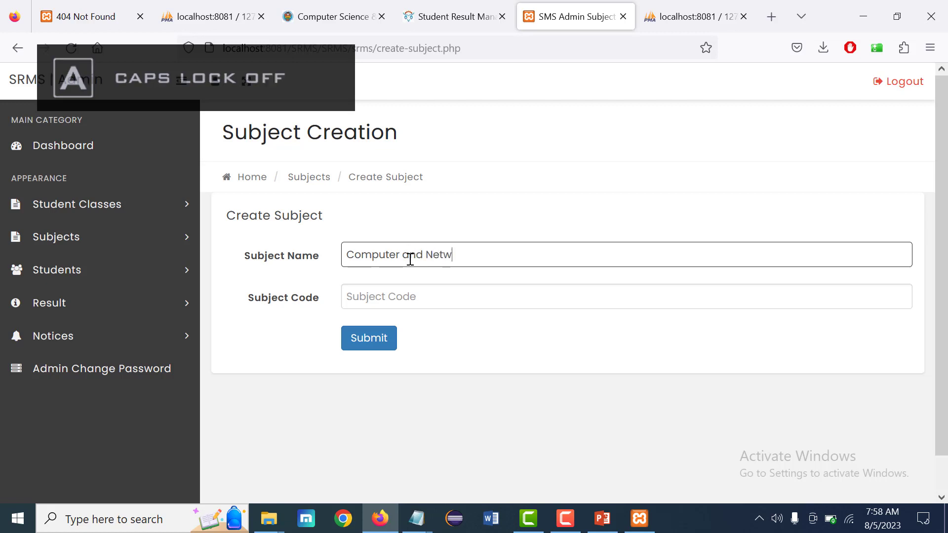
text(ork Security)
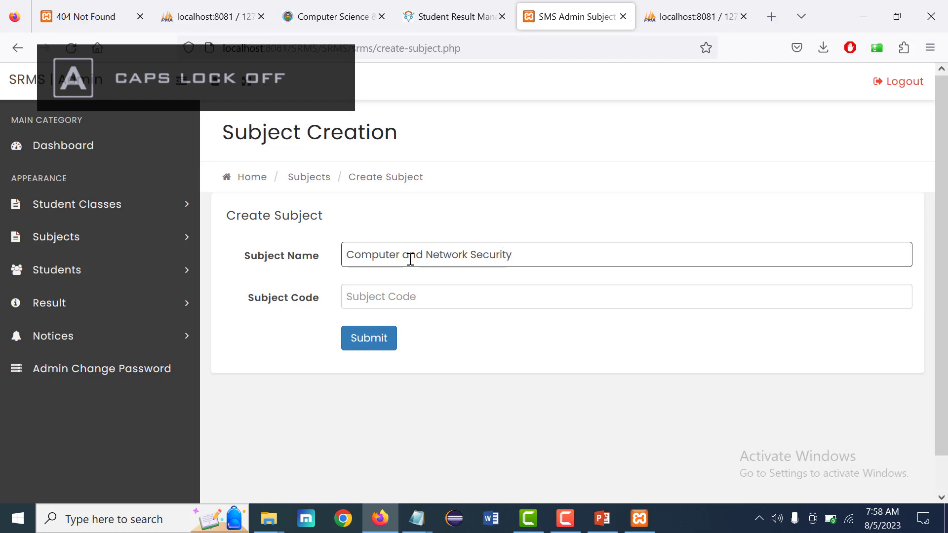
Set the subject code to 460523 and submit the new subject
click(425, 297)
key(Caps_Lock)
text(4)
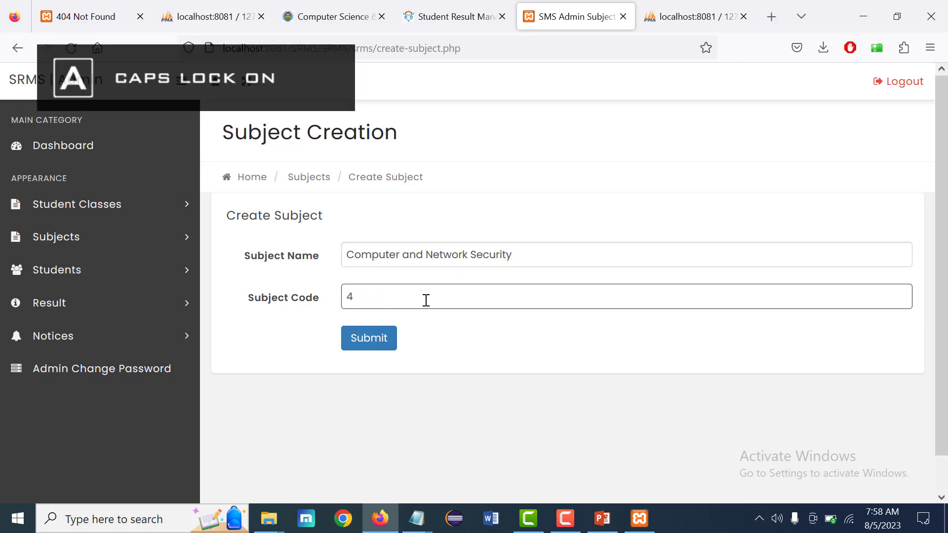
text(60523)
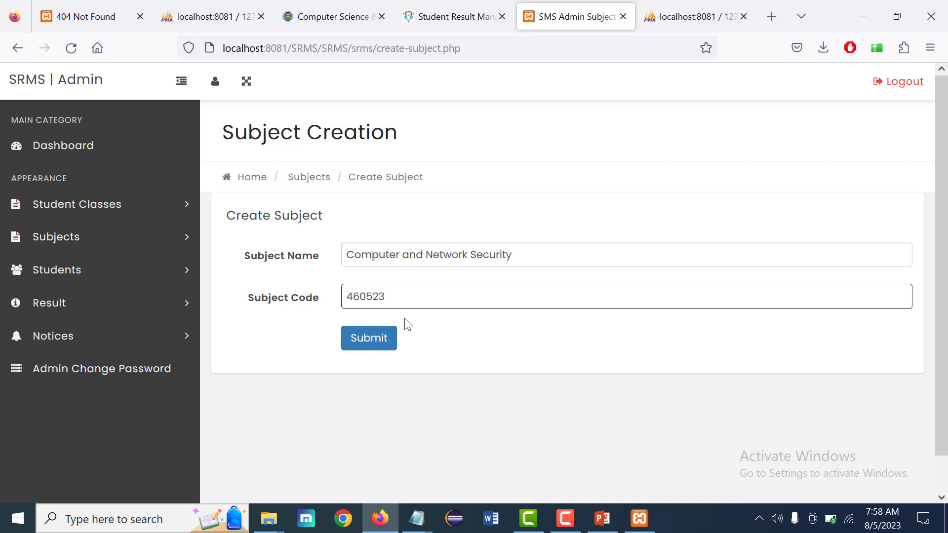
click(377, 338)
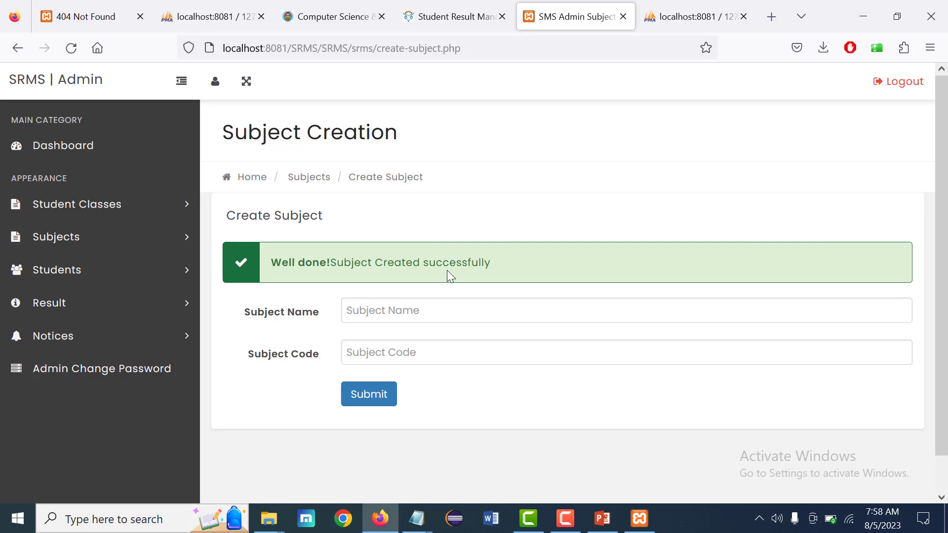
Switch to phpMyAdmin, browse the srms database's tblsubjects table, and highlight the name and code of the Computer and Network Security record
click(230, 22)
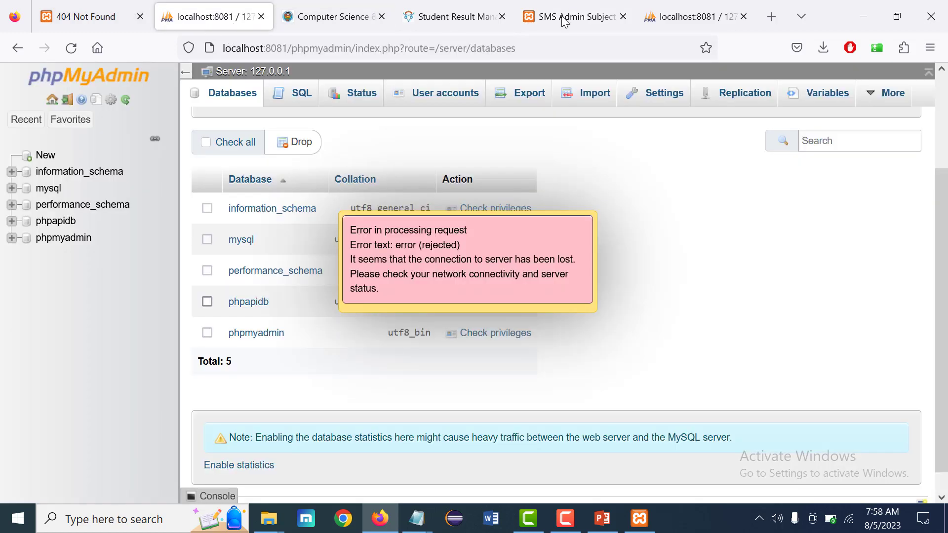
click(579, 18)
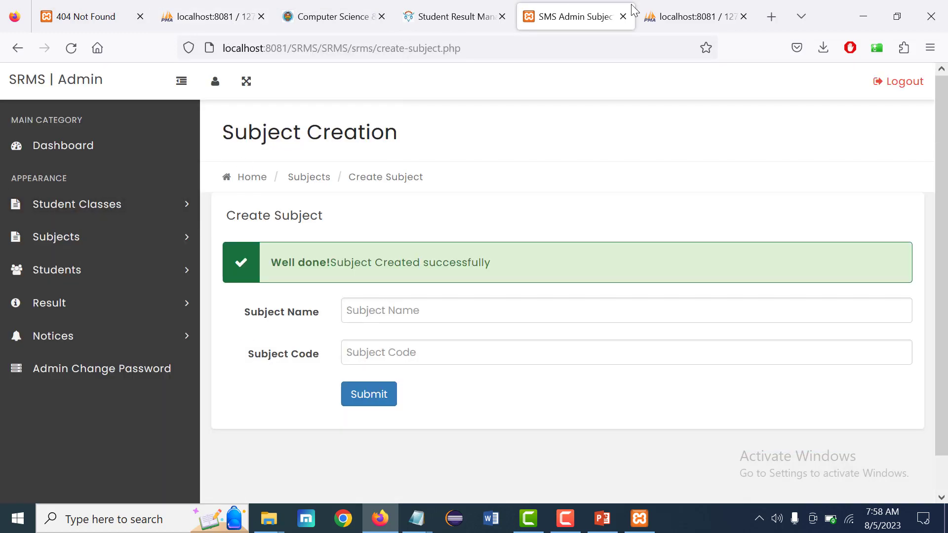
click(677, 12)
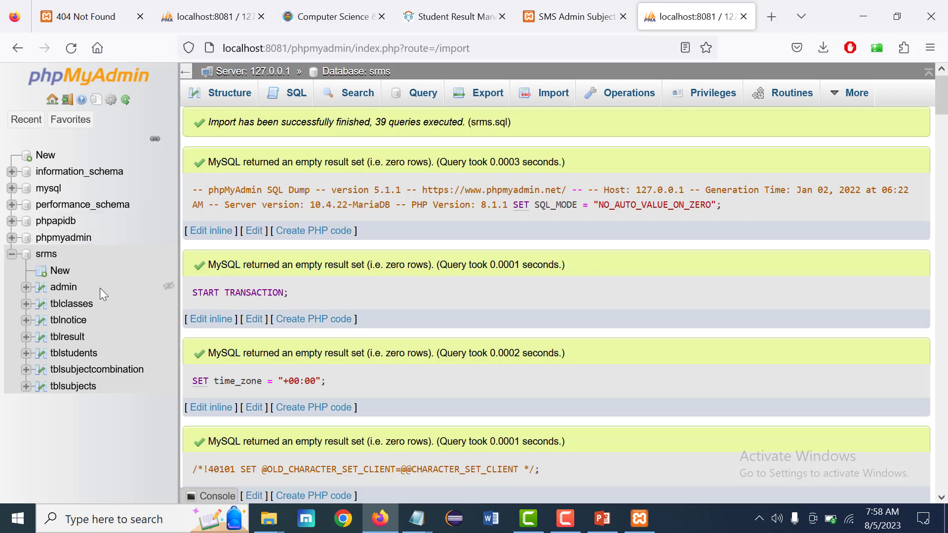
click(79, 389)
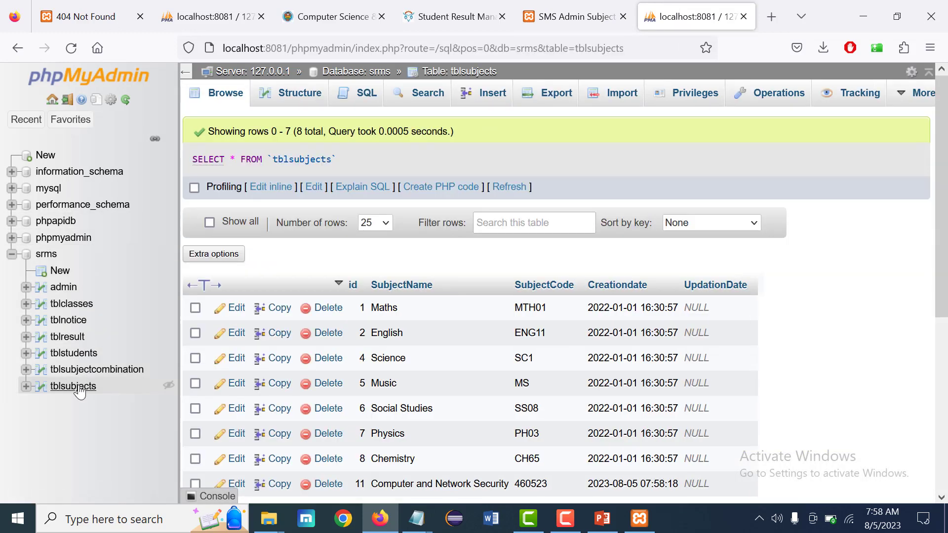
drag(947, 236, 947, 389)
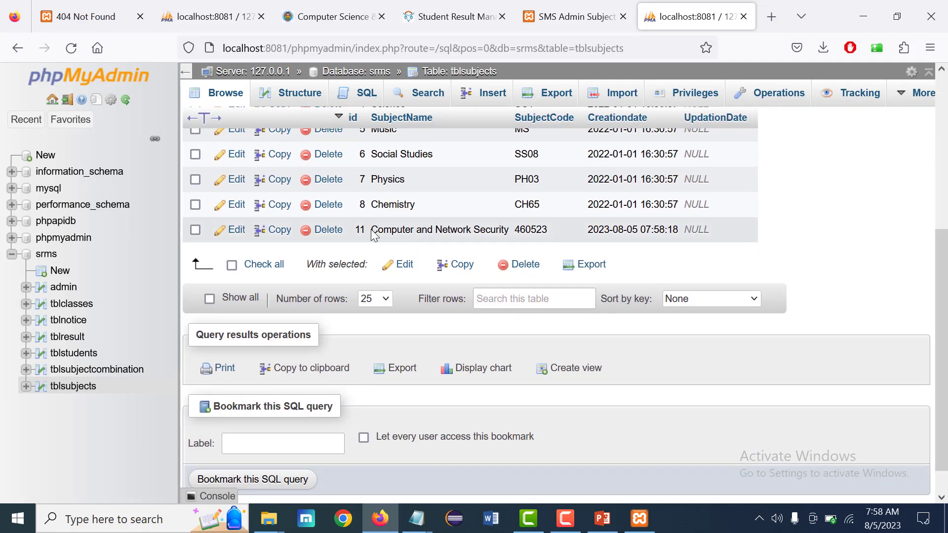
drag(372, 229, 551, 230)
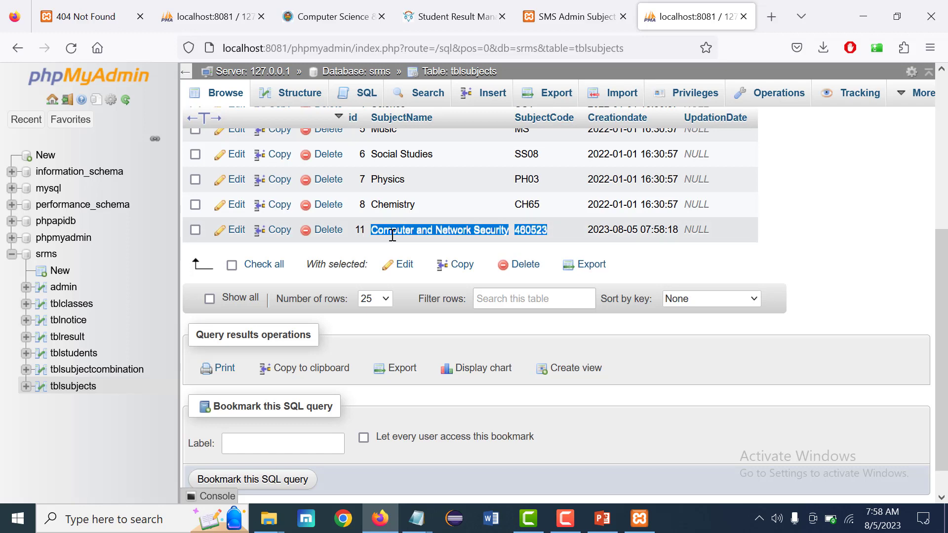
Switch back to the SRMS admin site and open a blank Create Subject form, ready to enter the subject name
click(567, 16)
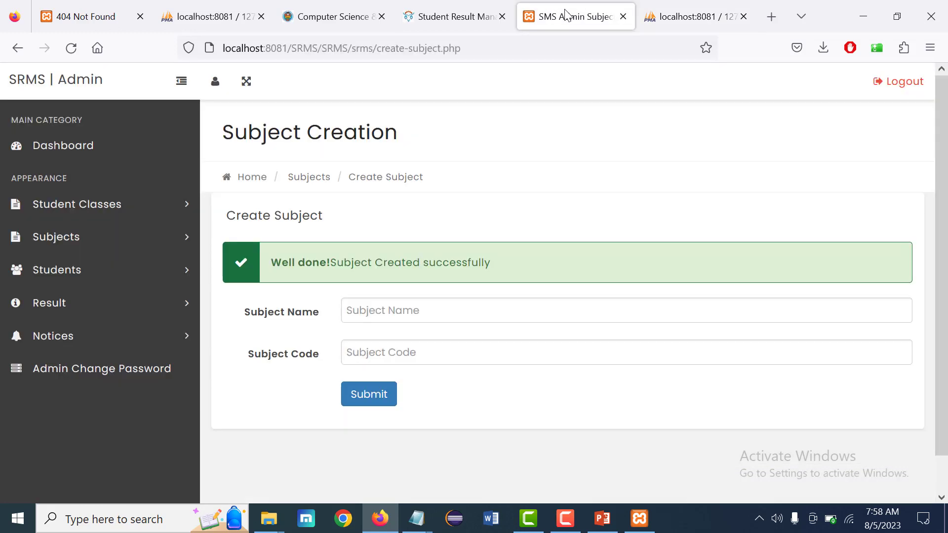
click(148, 240)
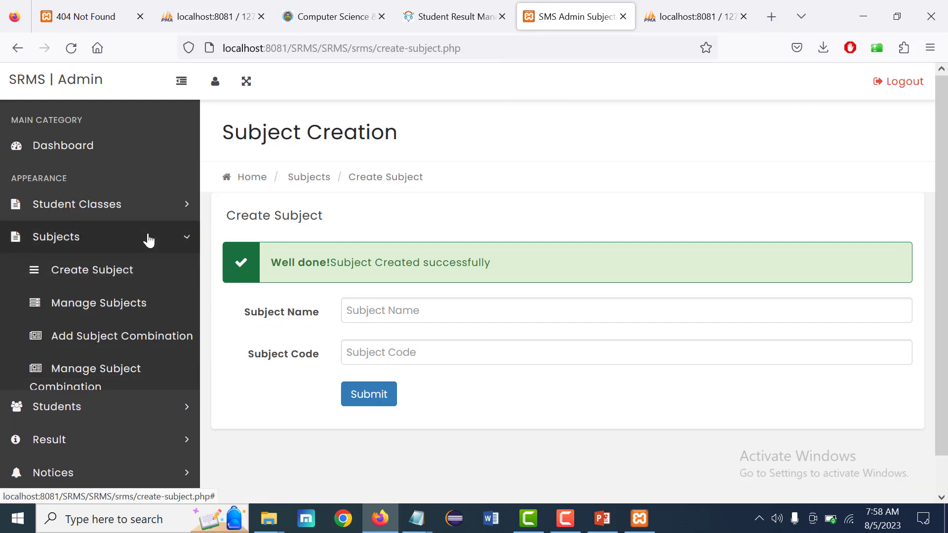
click(118, 281)
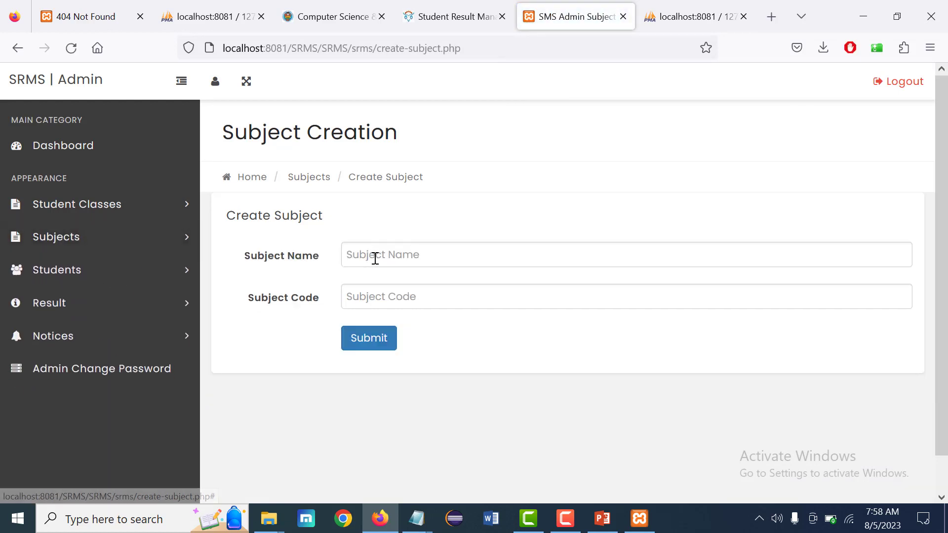
click(375, 257)
key(Caps_Lock)
text(i)
key(Caps_Lock)
text(NF)
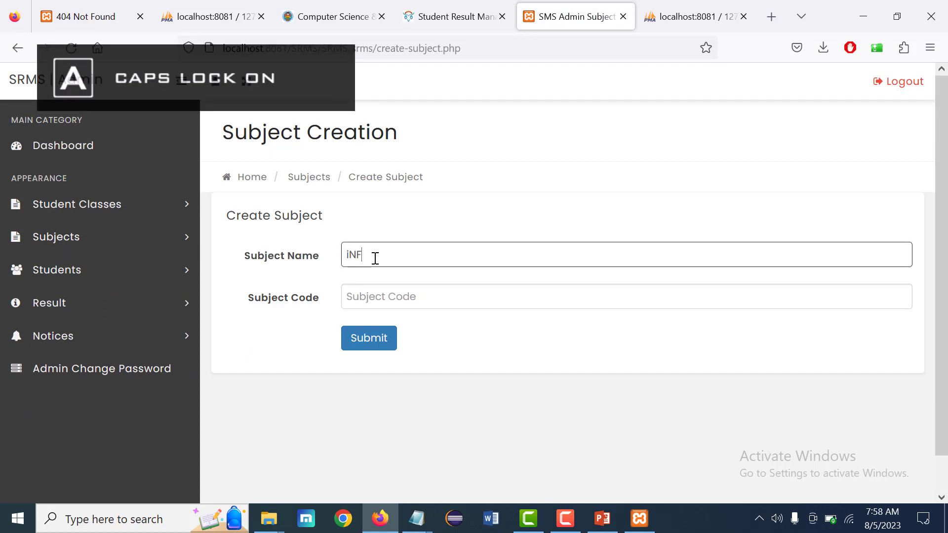
text(OR)
key(BackSpace)
key(BackSpace)
key(BackSpace)
key(BackSpace)
key(BackSpace)
Enter "Information System Management" as the subject name
key(Caps_Lock)
text(Inf)
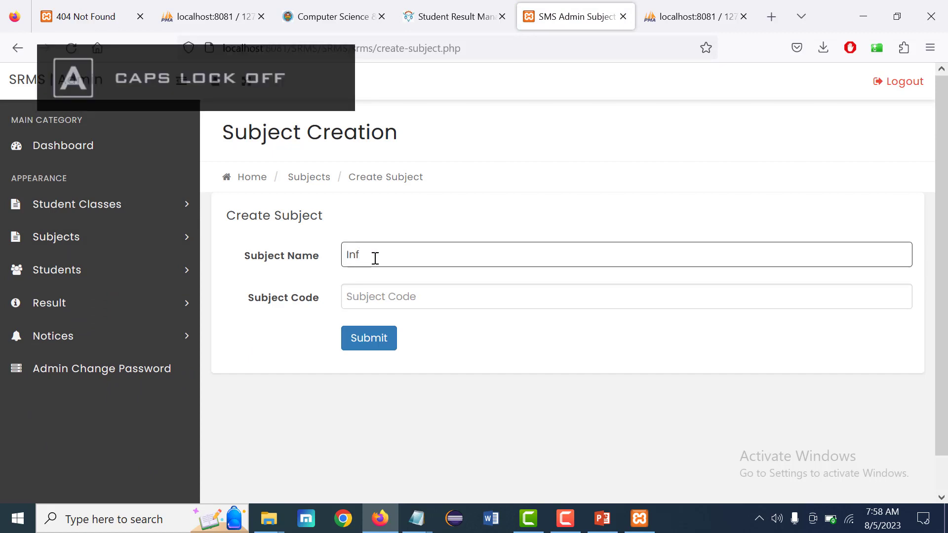
text(ormation)
key(Caps_Lock)
text(S)
key(Caps_Lock)
text(ystem Management)
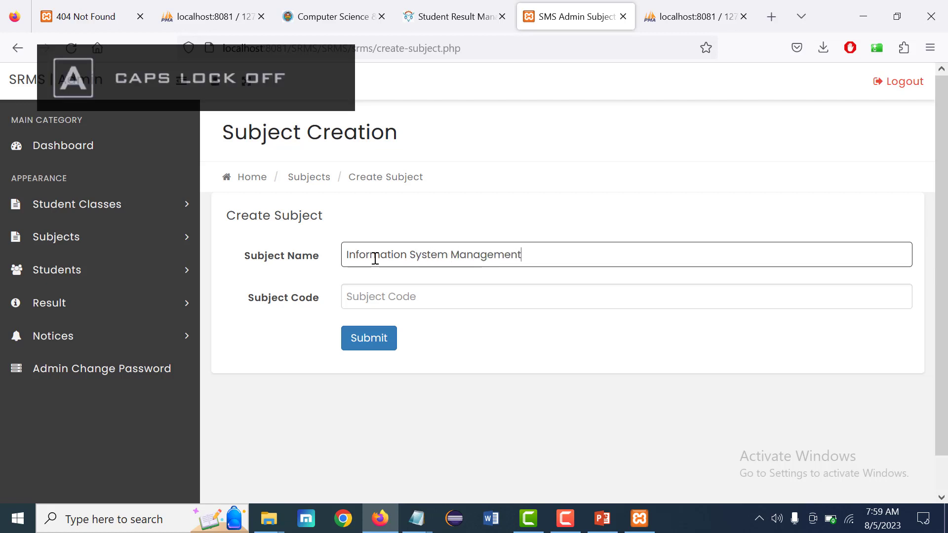
Set the subject code to 460225 and submit the new subject
click(391, 298)
text(4)
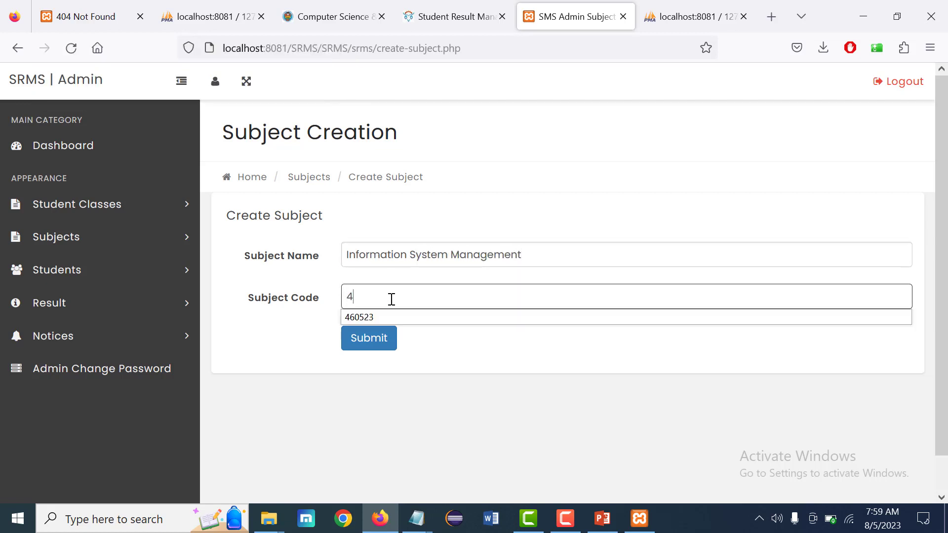
text(60225)
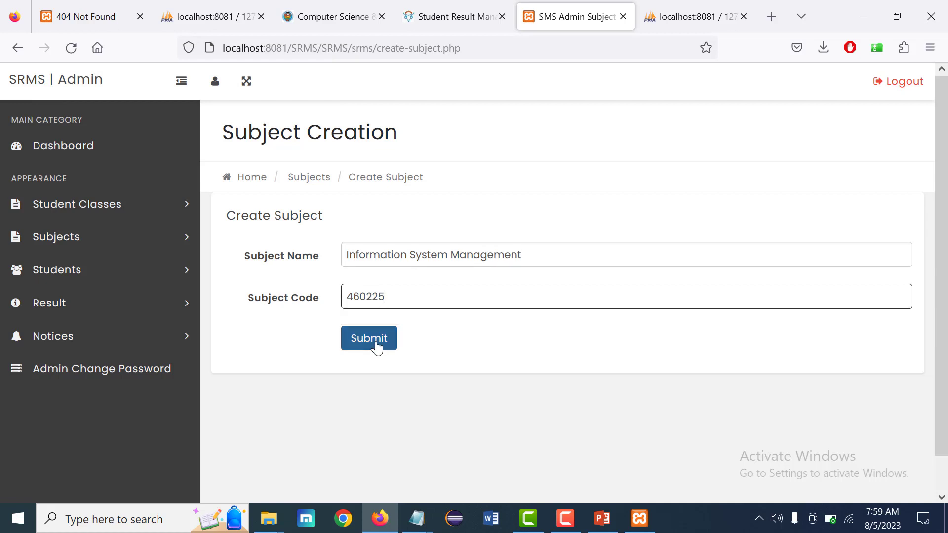
click(377, 345)
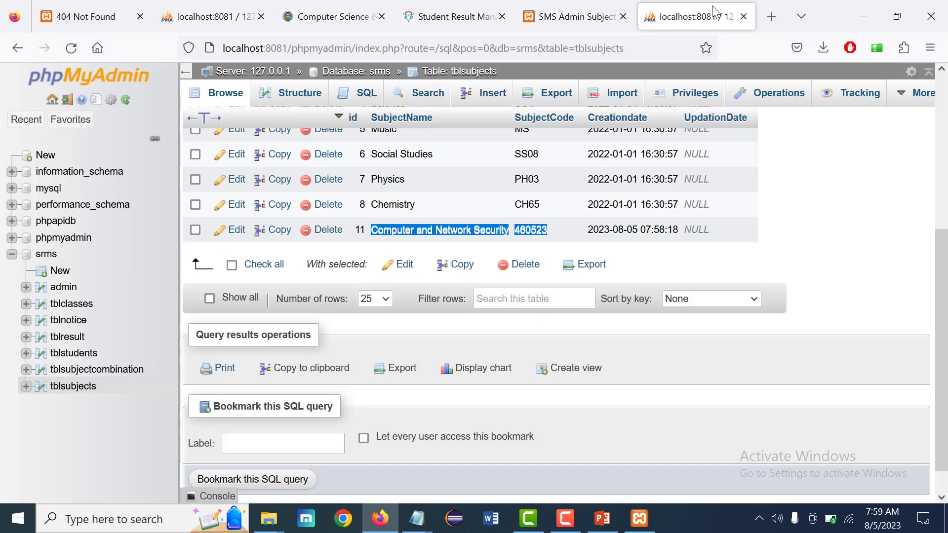
Switch to phpMyAdmin, reload the tblsubjects table, and highlight the name and code of the Information System Management record
click(691, 17)
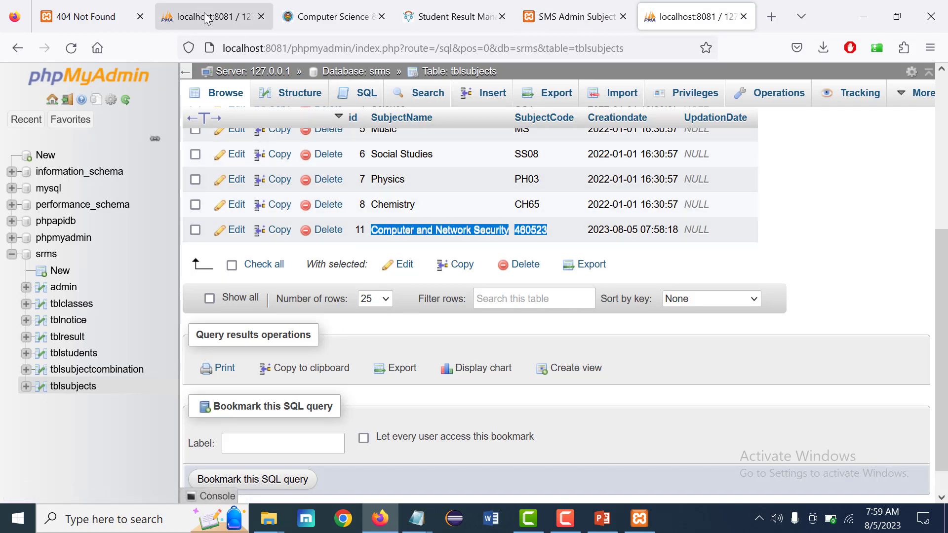
click(72, 48)
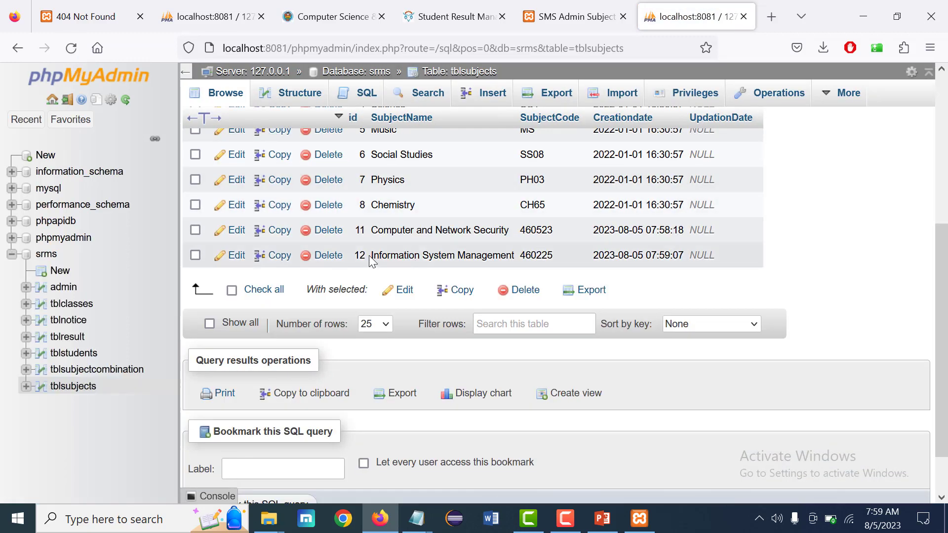
drag(370, 256, 556, 256)
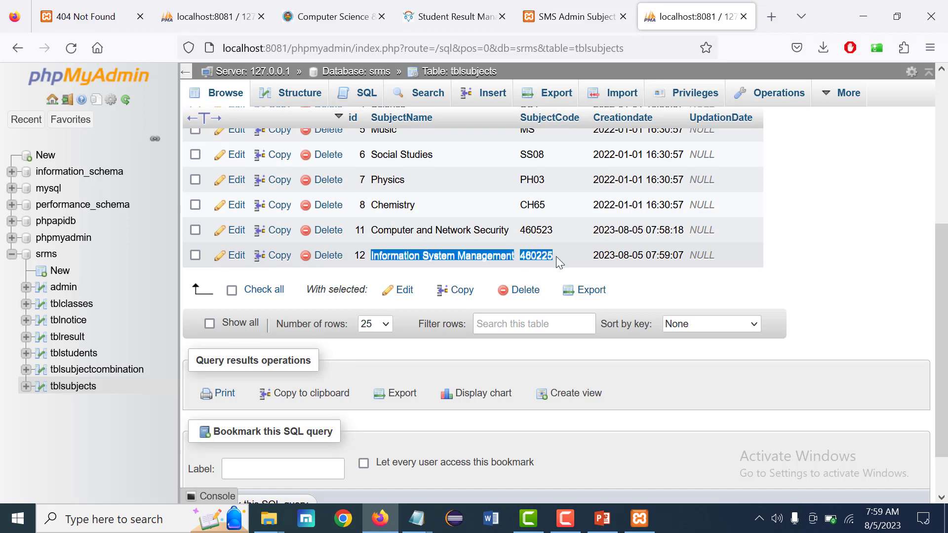
Return to the SRMS admin site, log out, and open the student result search page
click(575, 16)
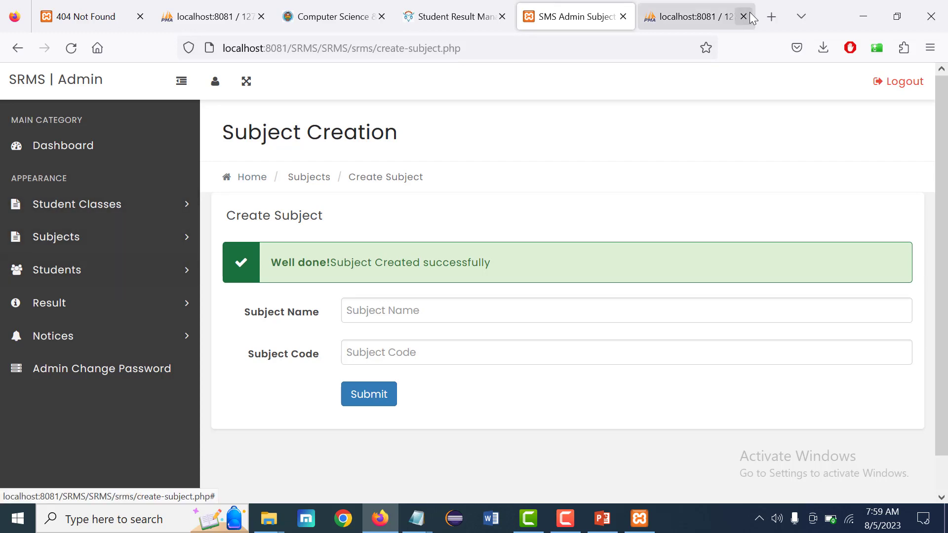
click(683, 19)
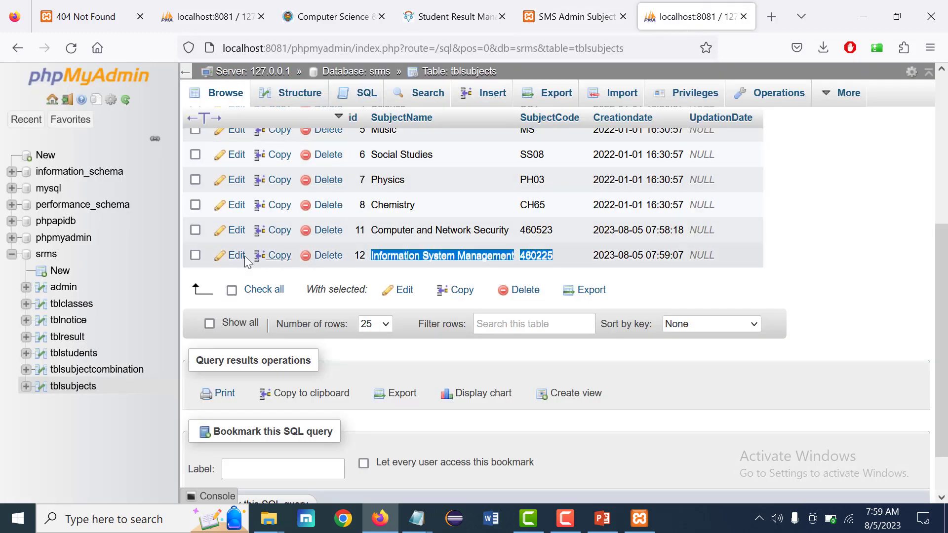
click(551, 12)
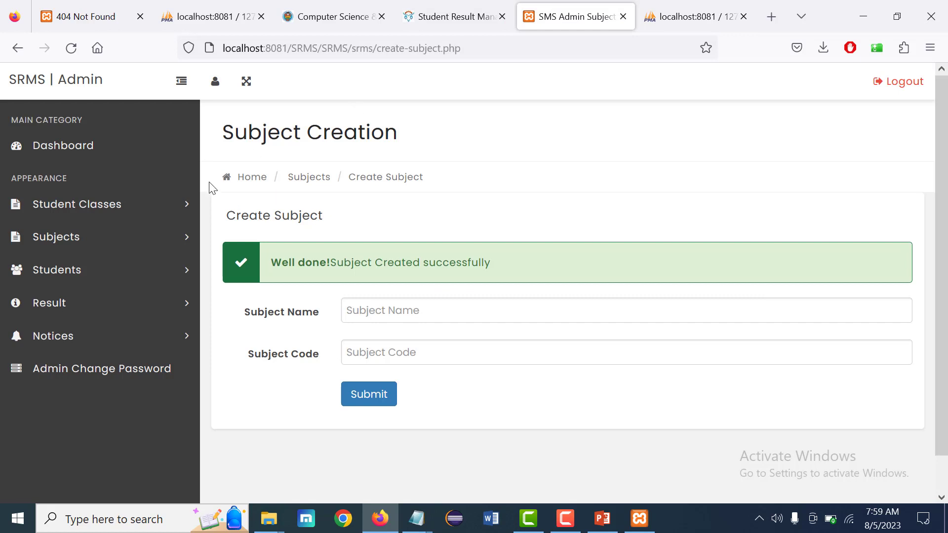
scroll(944, 210, down, 1)
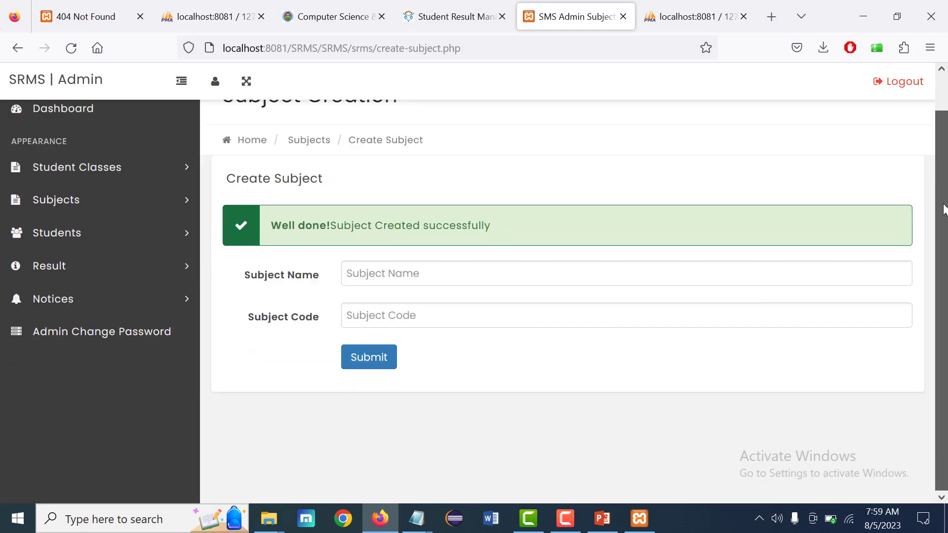
scroll(944, 228, up, 1)
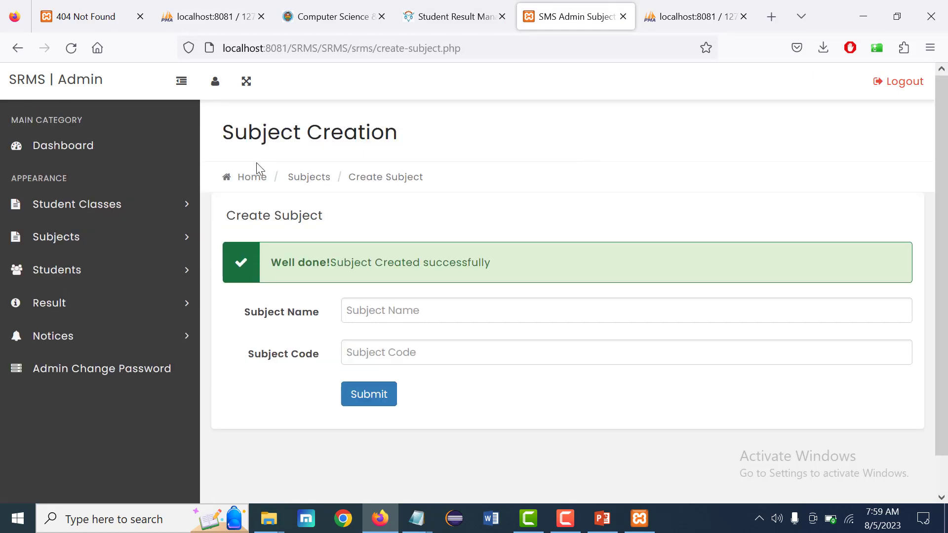
click(906, 82)
click(802, 85)
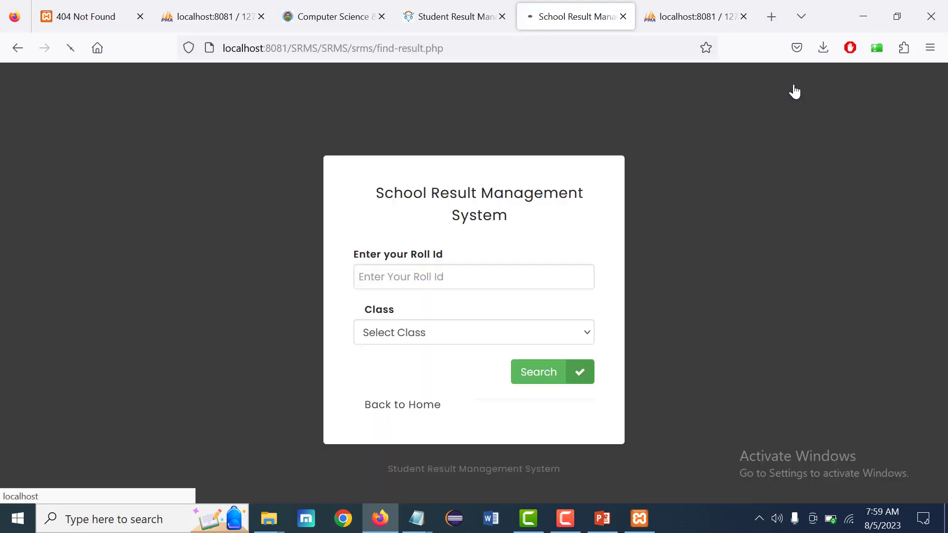
Copy the sample student's roll ID from the read me file in Notepad and paste it into the browser's result search form
mouse_move(417, 518)
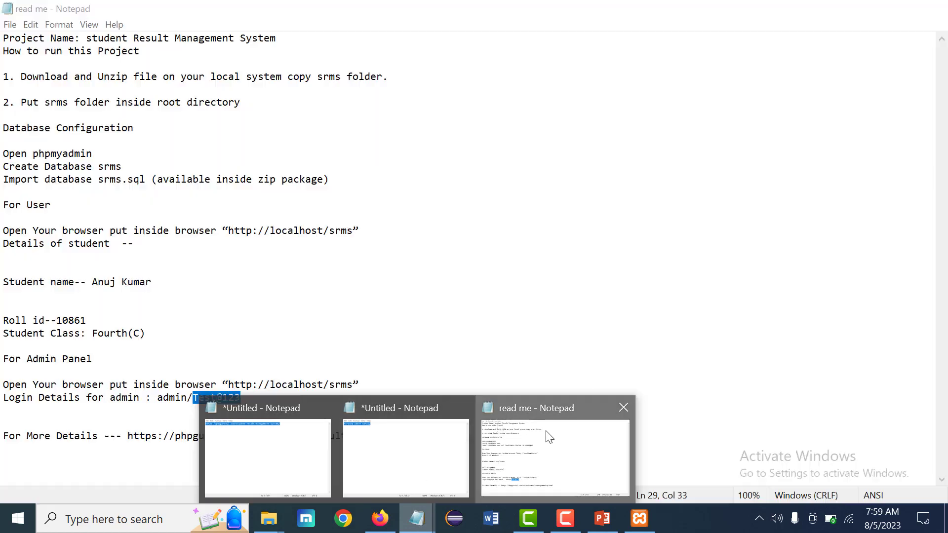
click(548, 437)
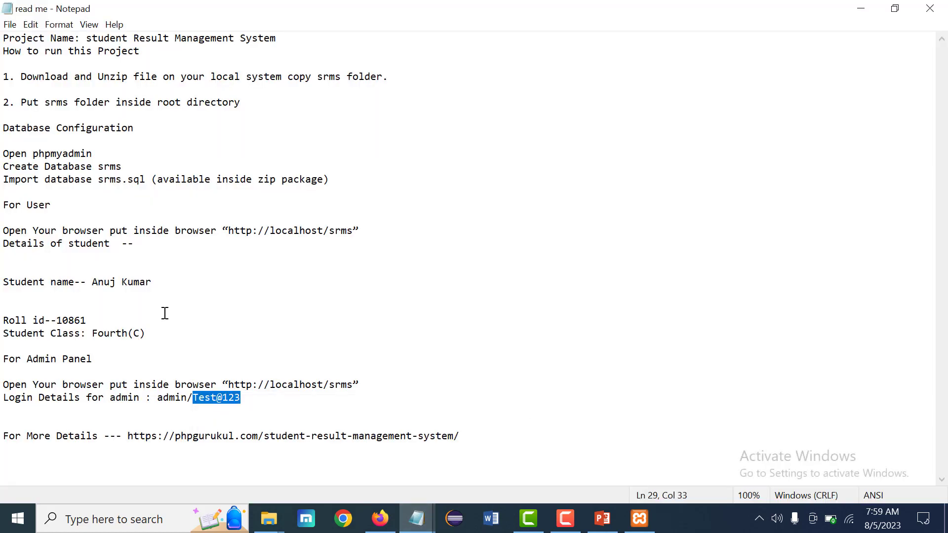
drag(87, 320, 58, 320)
key(ctrl+c)
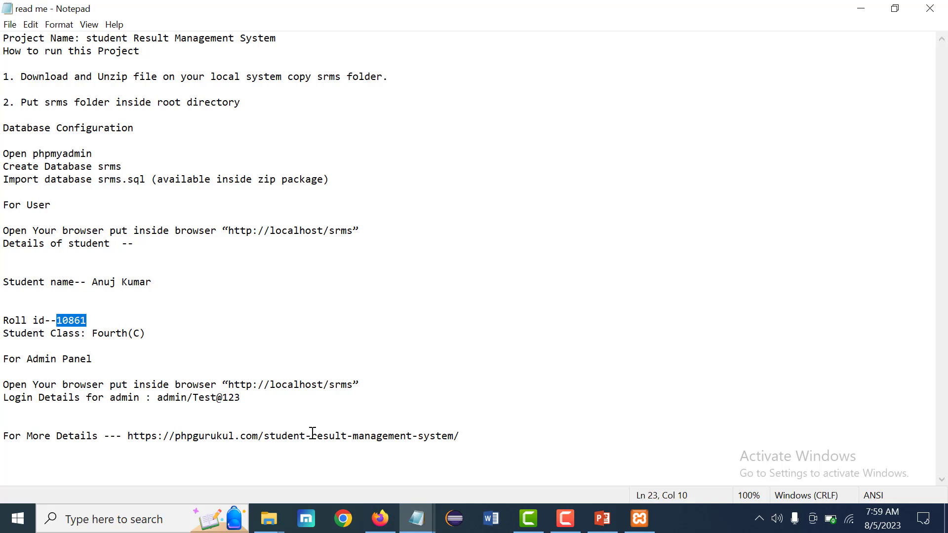
click(379, 518)
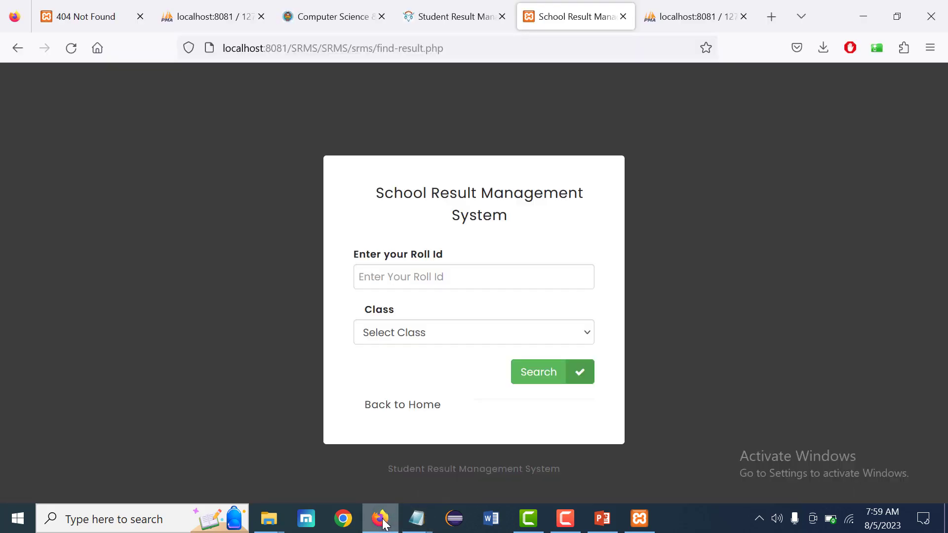
click(474, 288)
key(ctrl+v)
Set the class to Fourth Section-C, checking it against the read me file, and search for the student's result
click(416, 337)
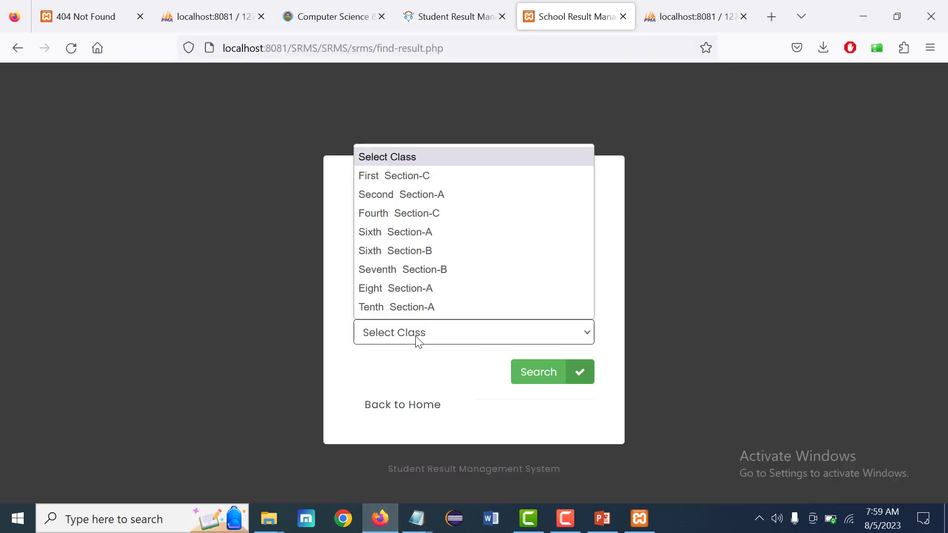
click(434, 217)
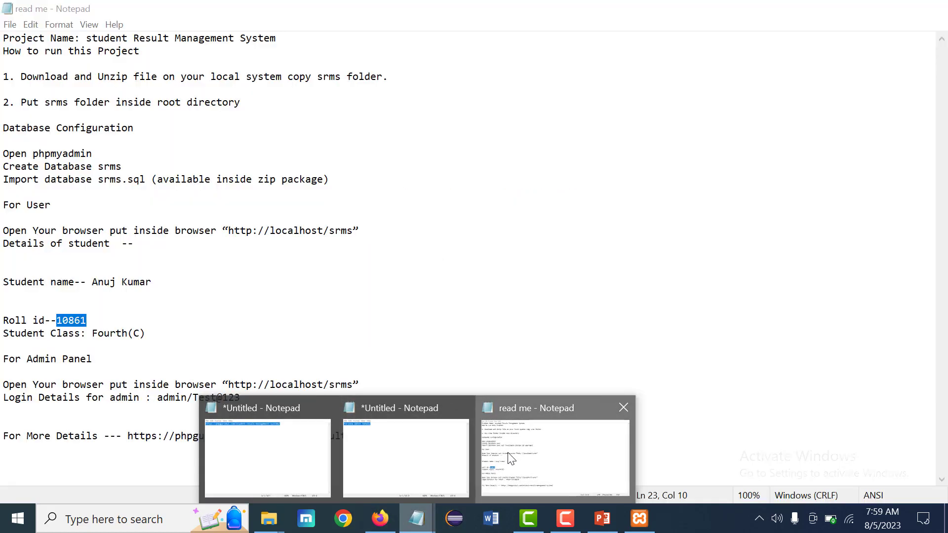
click(511, 457)
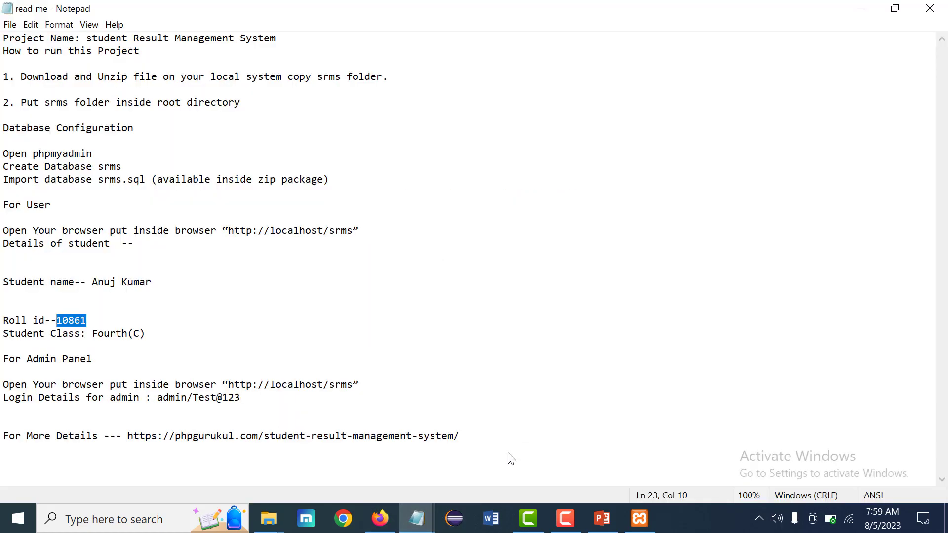
click(859, 8)
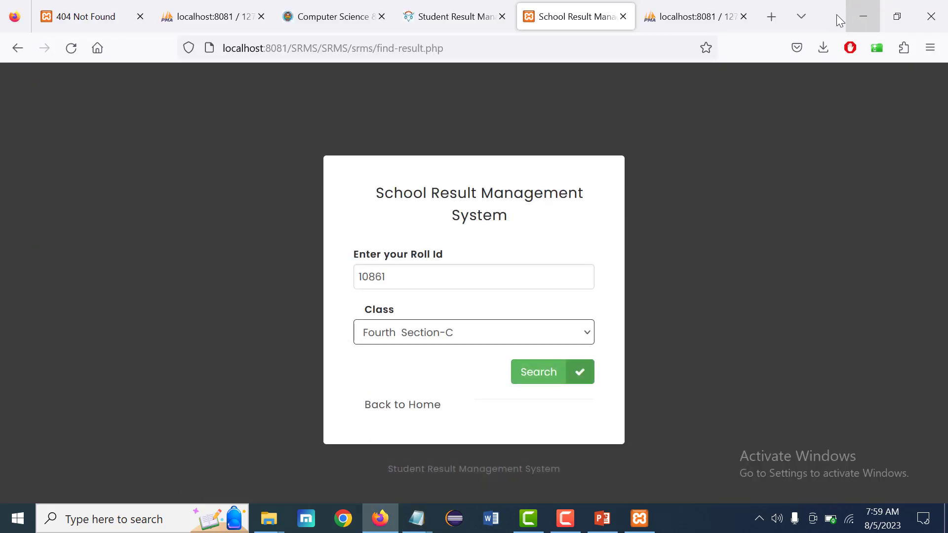
click(510, 337)
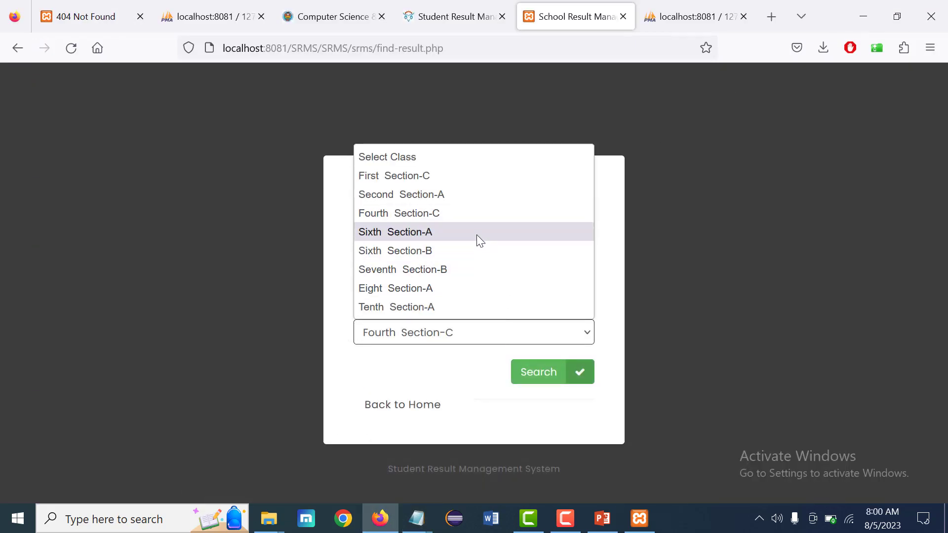
click(466, 218)
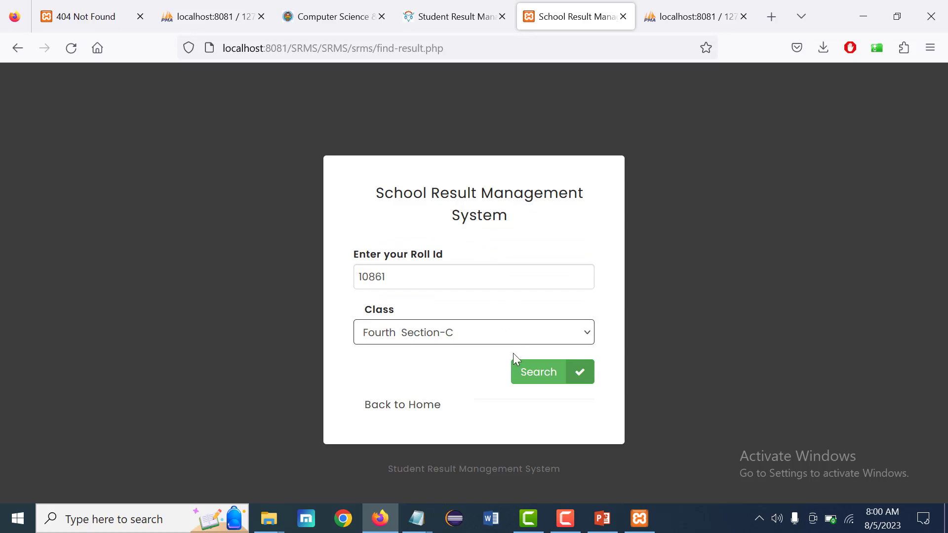
click(538, 383)
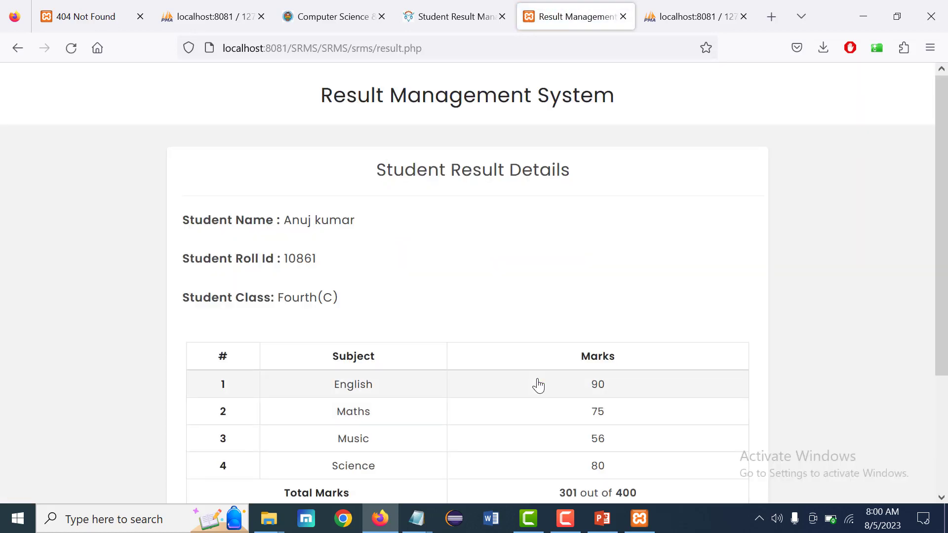
Examine the student's result details, including the student name, subjects, marks and percentage
drag(945, 221, 940, 330)
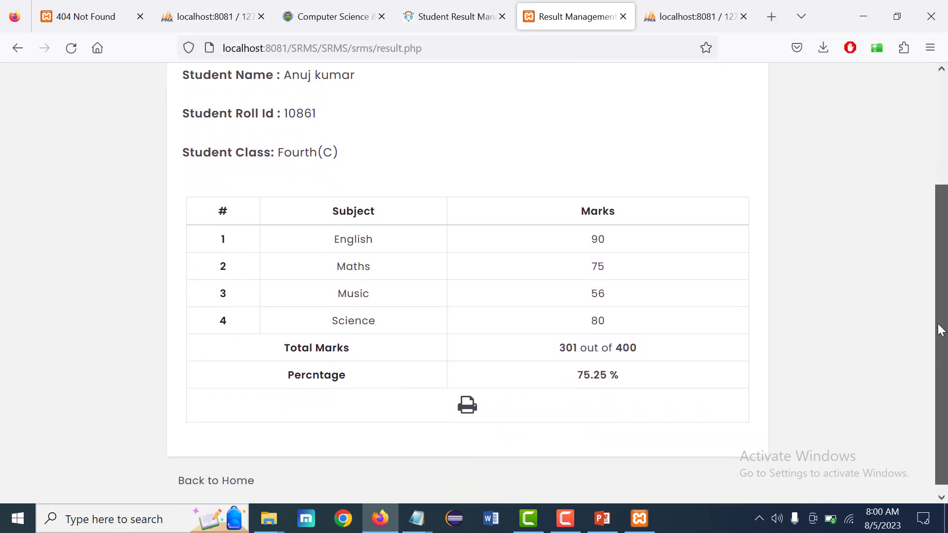
drag(940, 330, 938, 255)
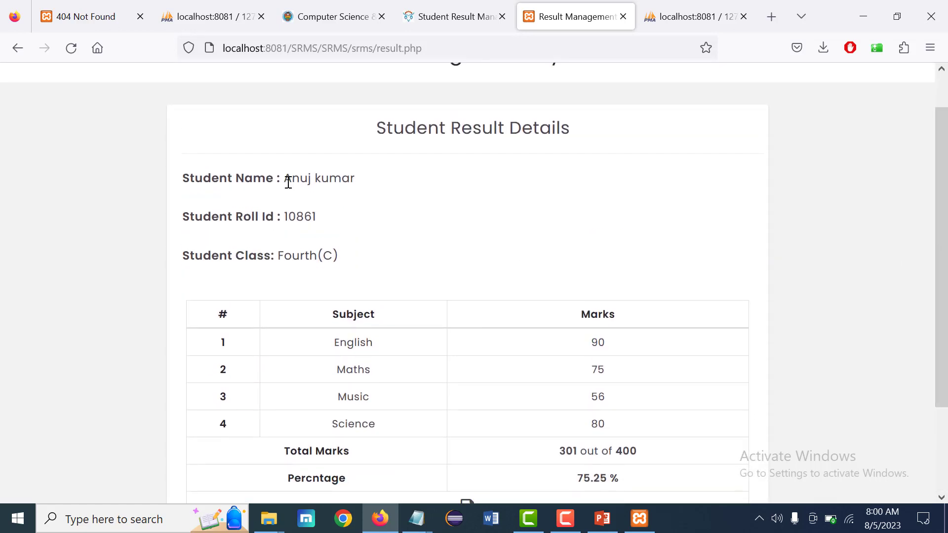
drag(284, 177, 393, 188)
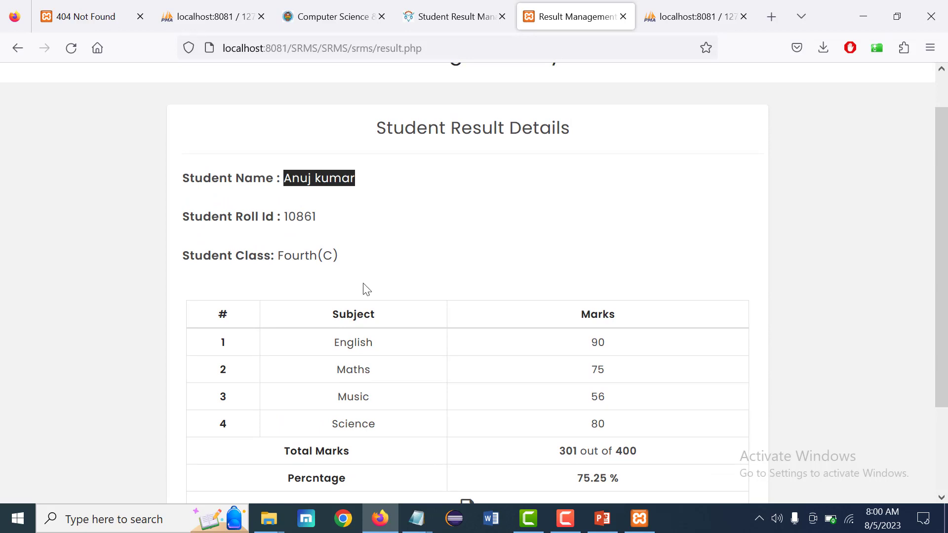
double_click(337, 346)
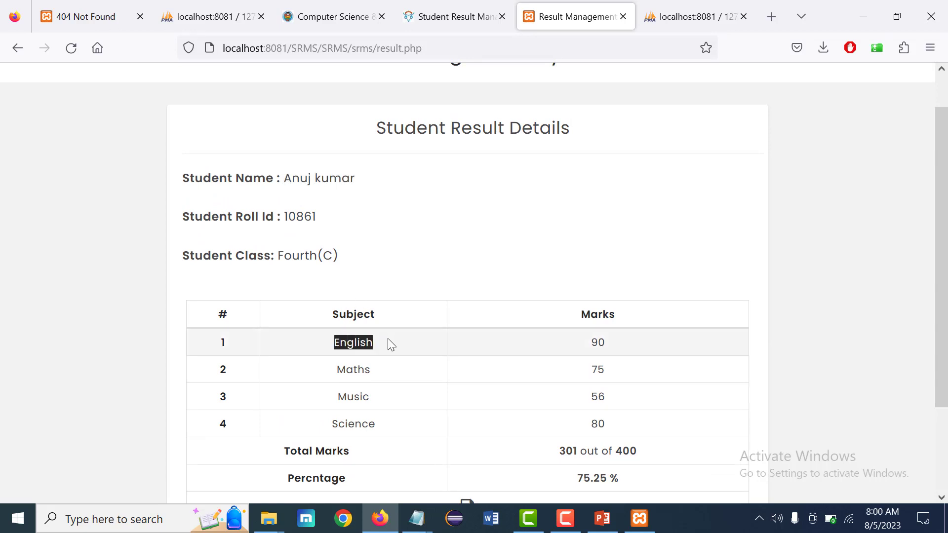
click(341, 368)
double_click(341, 368)
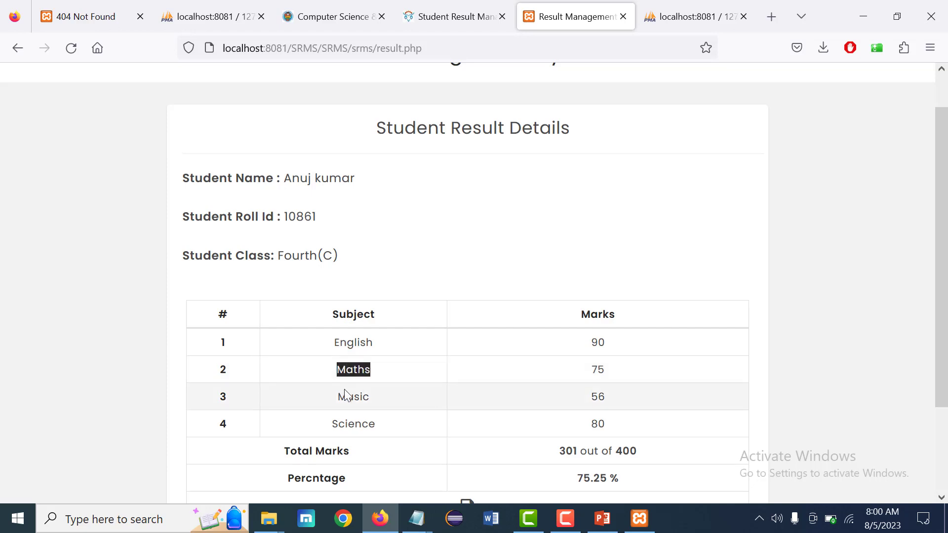
drag(339, 402, 594, 371)
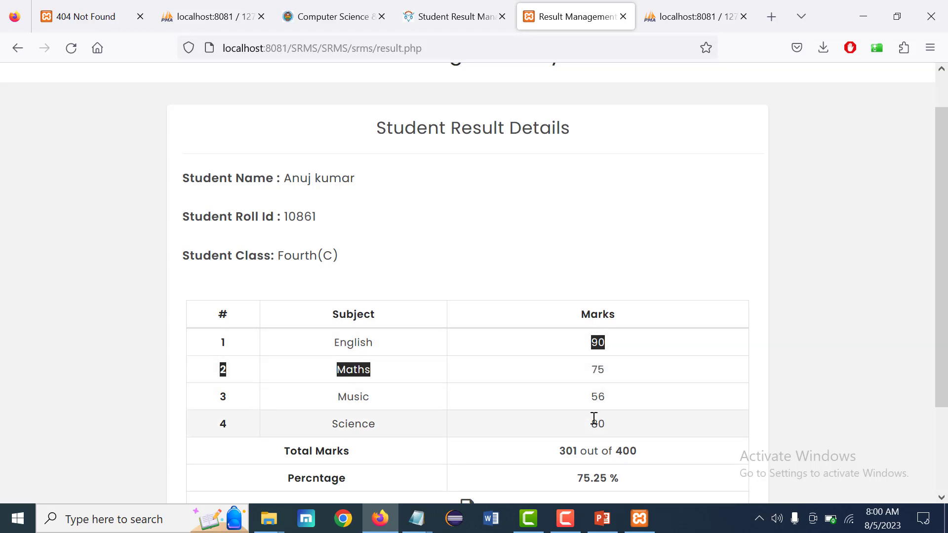
click(582, 475)
ctrl+click(576, 482)
Open the print preview of the student's result and close it without printing
scroll(939, 272, down, 1)
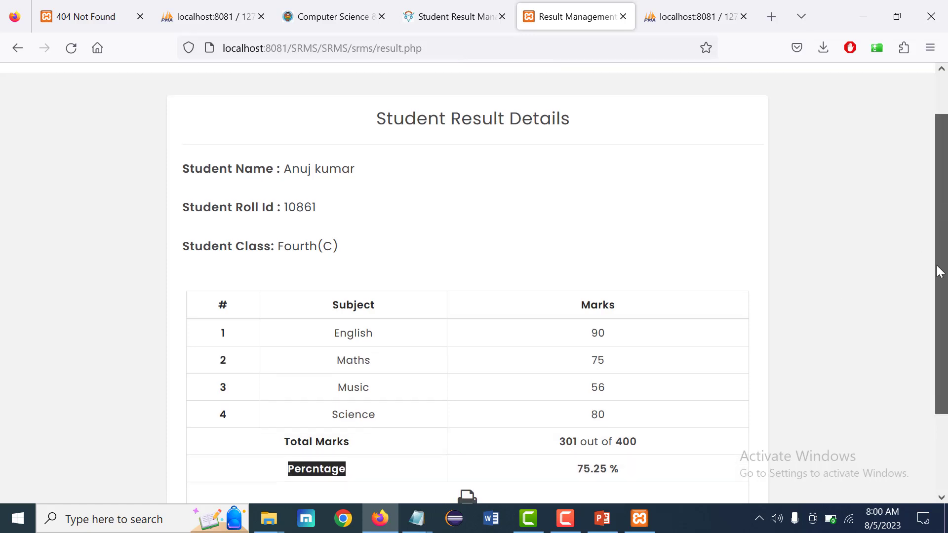
scroll(940, 272, down, 2)
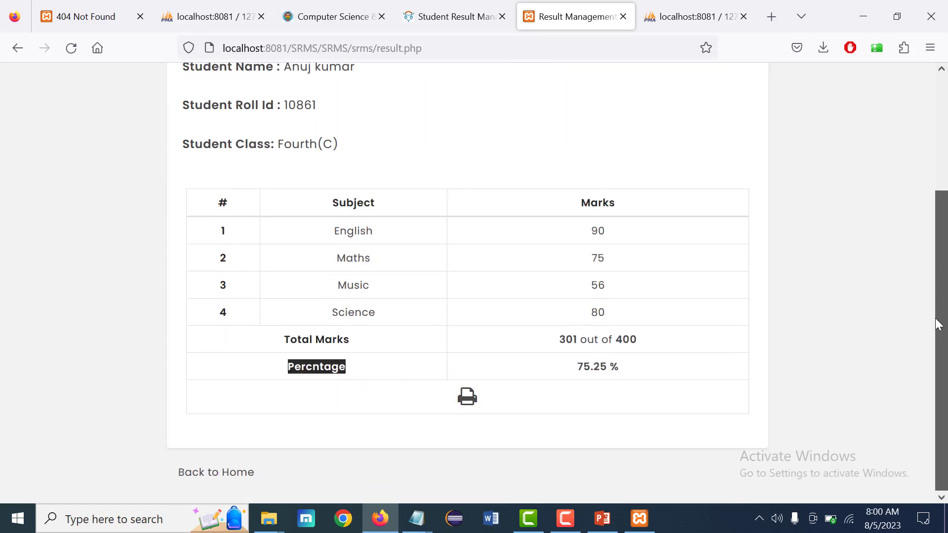
click(468, 398)
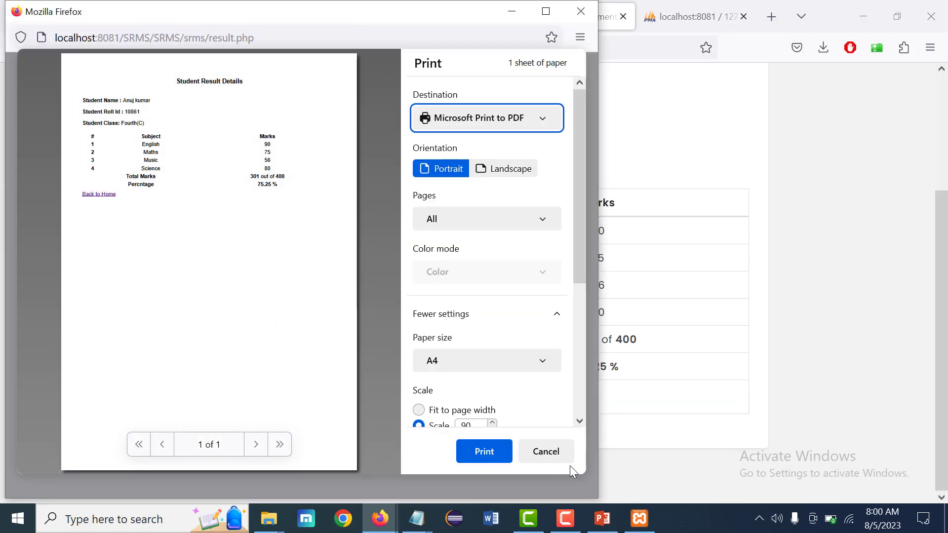
click(539, 451)
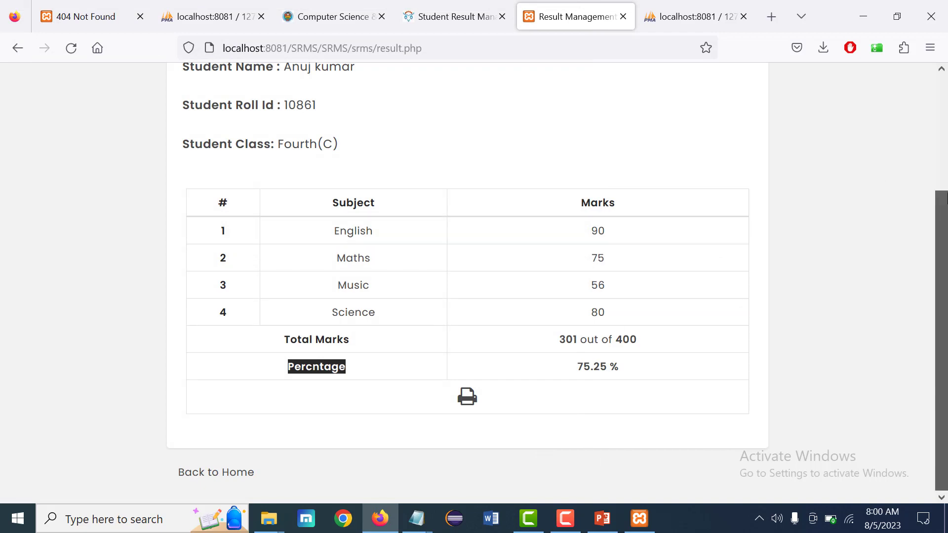
scroll(691, 99, up, 3)
scroll(662, 69, down, 3)
scroll(945, 207, up, 3)
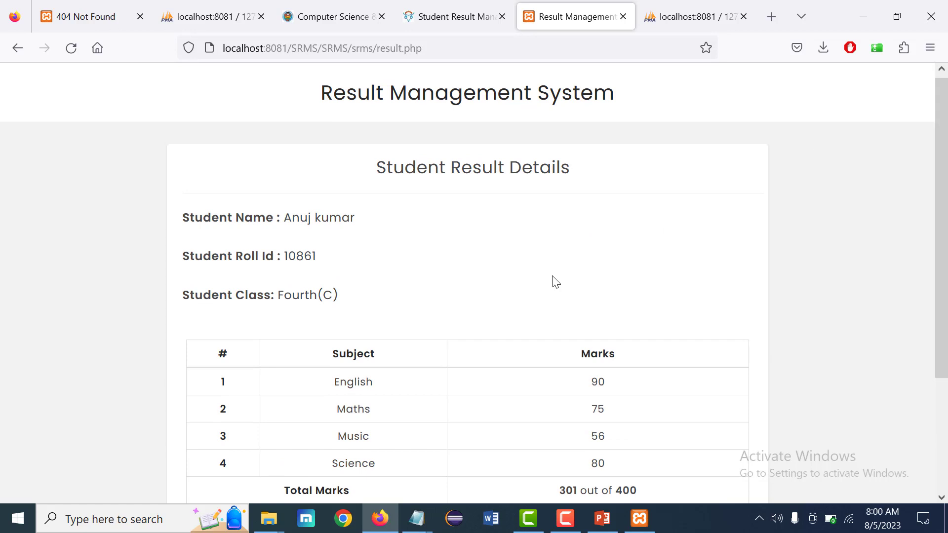